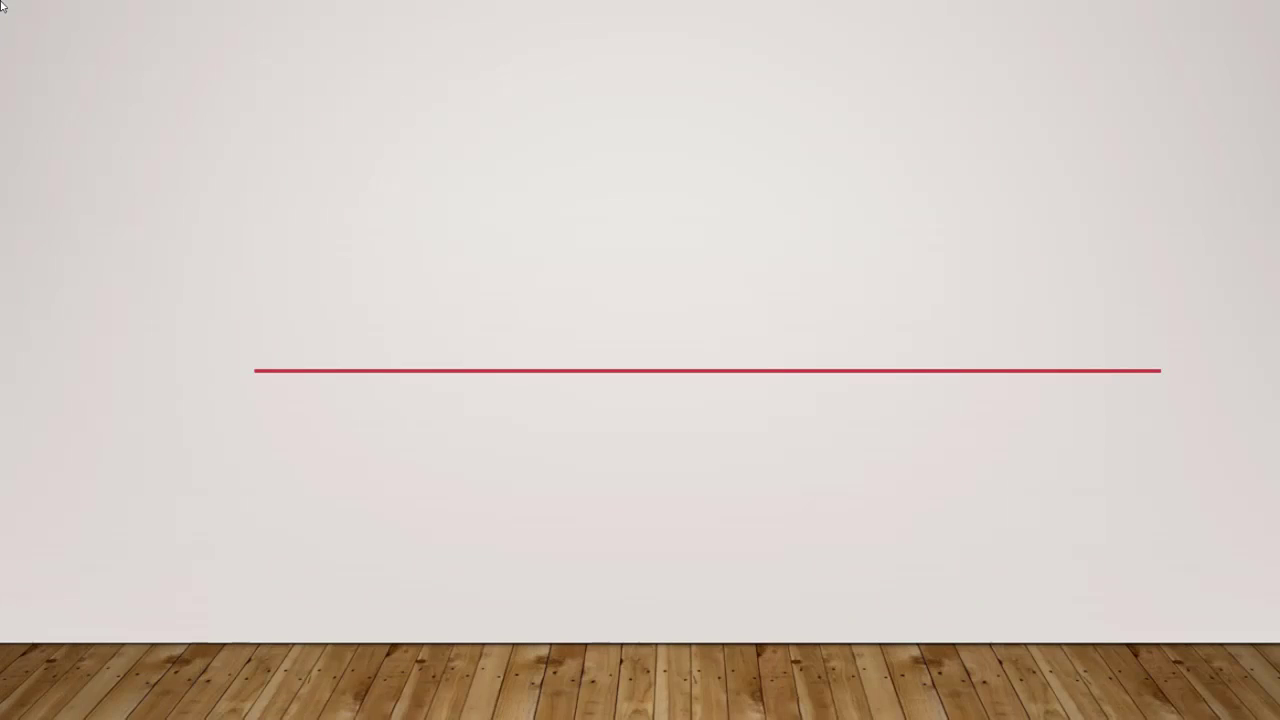
Advance past the welcome slide to the Start page with PROYECTO01 as the active project
left_click(1178, 689)
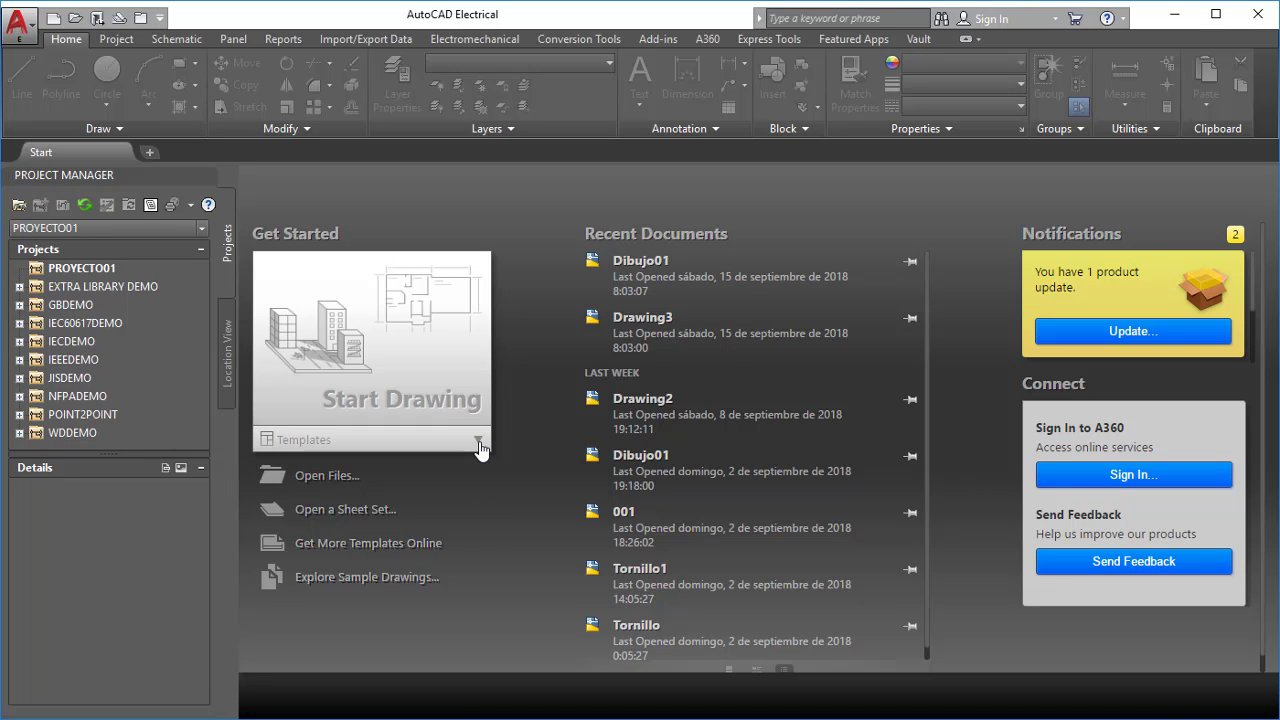
Start a new drawing from the ACE_IEC_a3_Color.dwt template
left_click(480, 441)
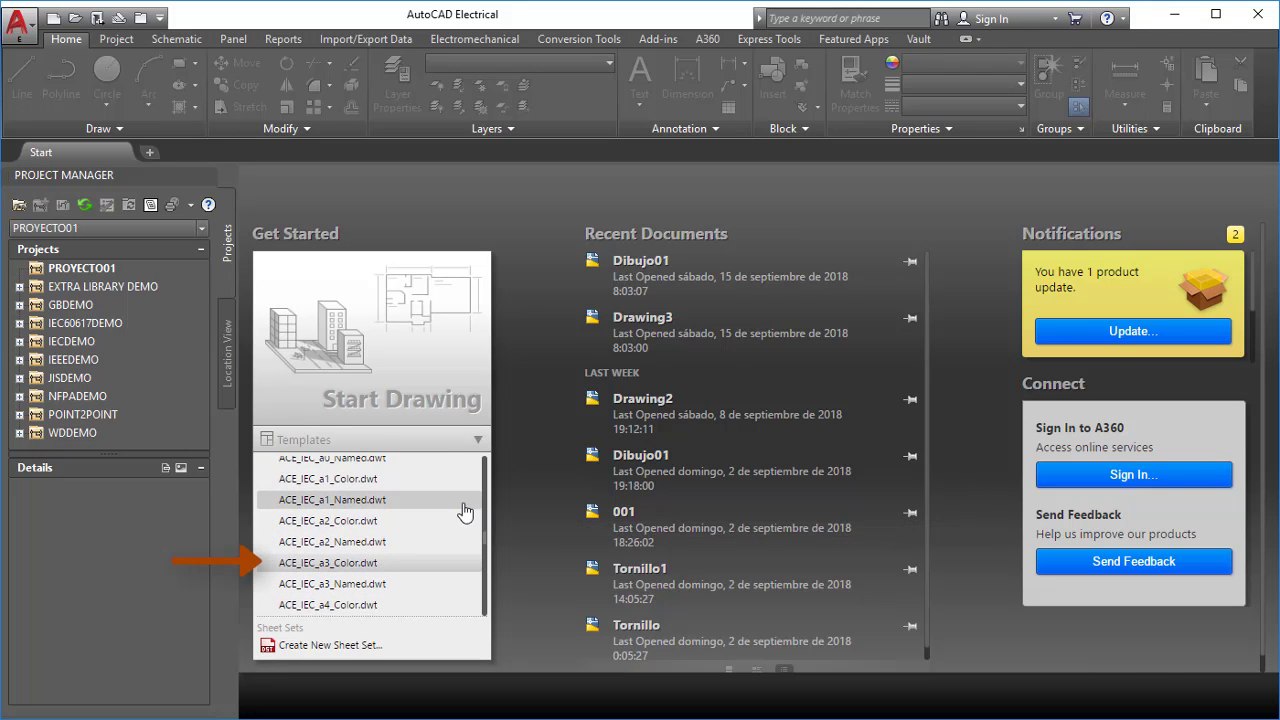
left_click(366, 566)
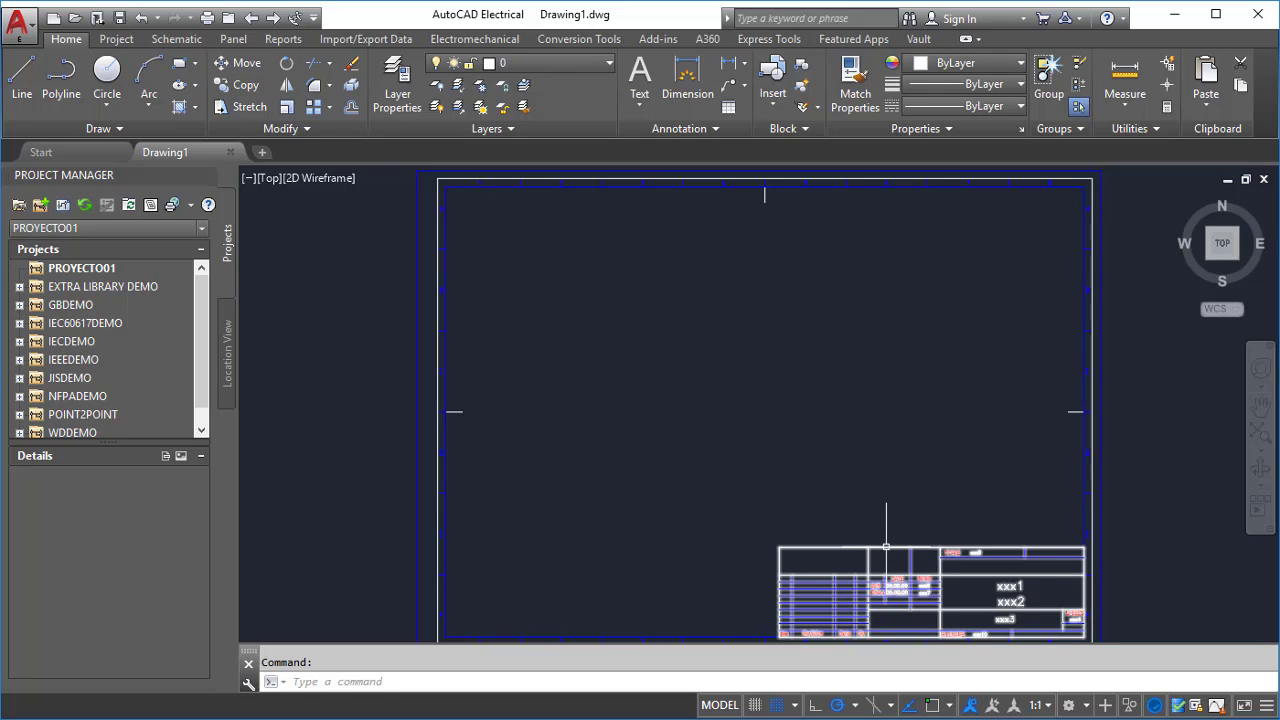
mouse_move(886, 547)
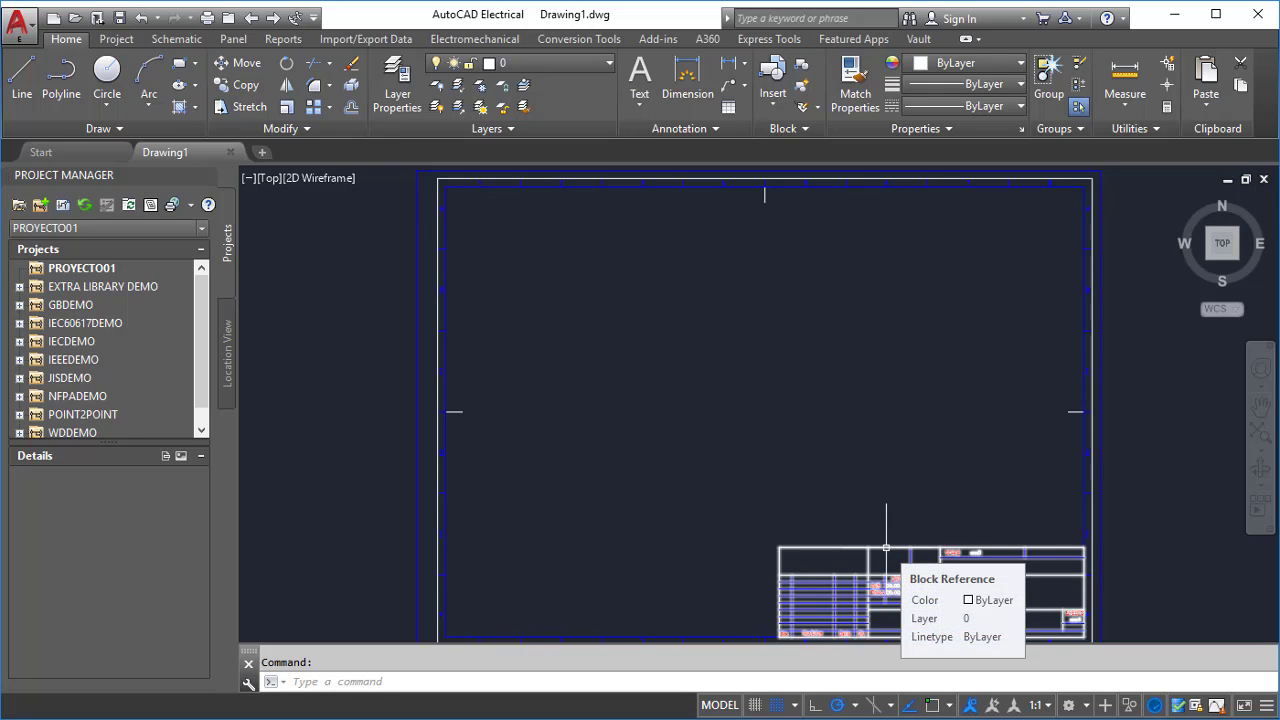
Copy the WD_TB attribute value from the IEC_tblock_a3 title block
double_click(886, 548)
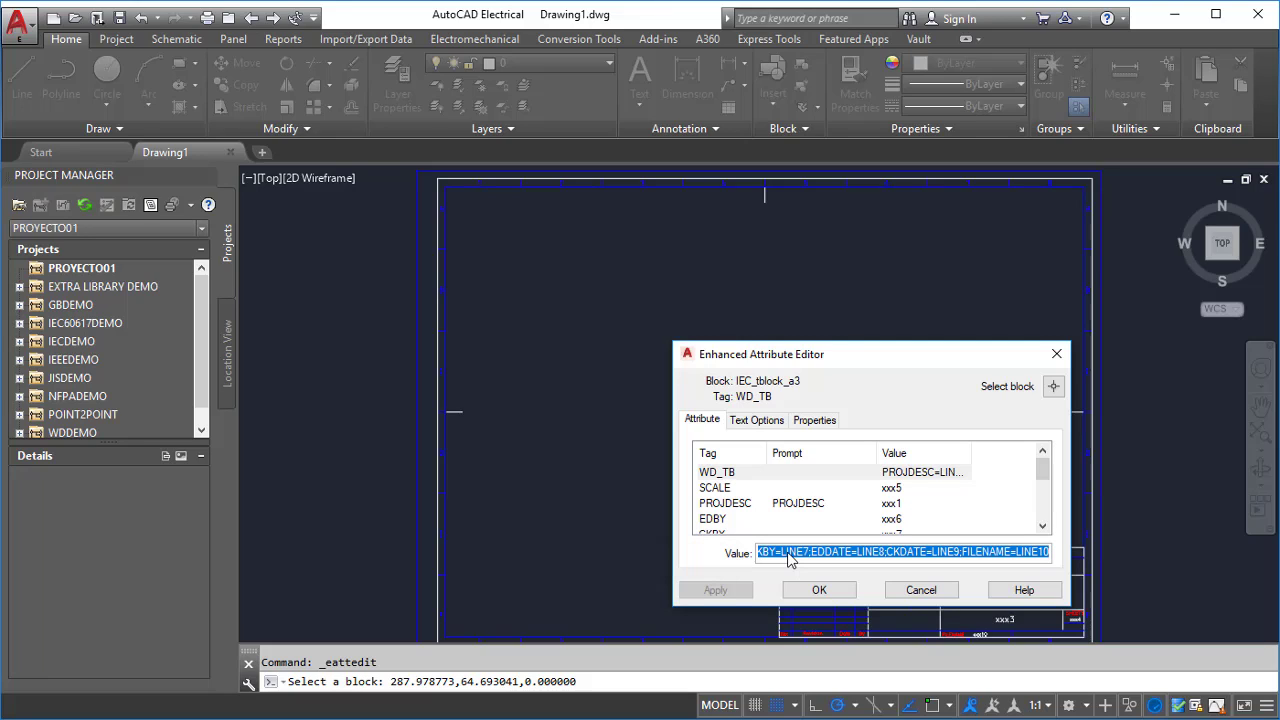
right_click(788, 559)
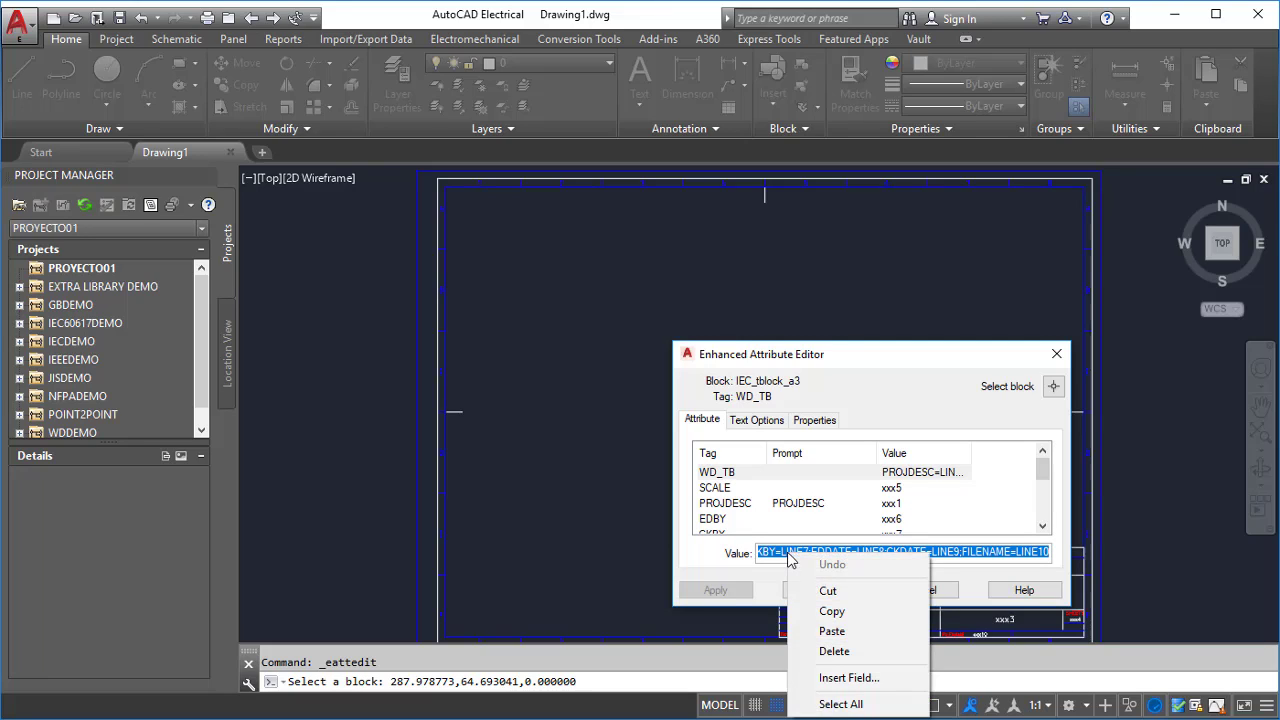
left_click(832, 611)
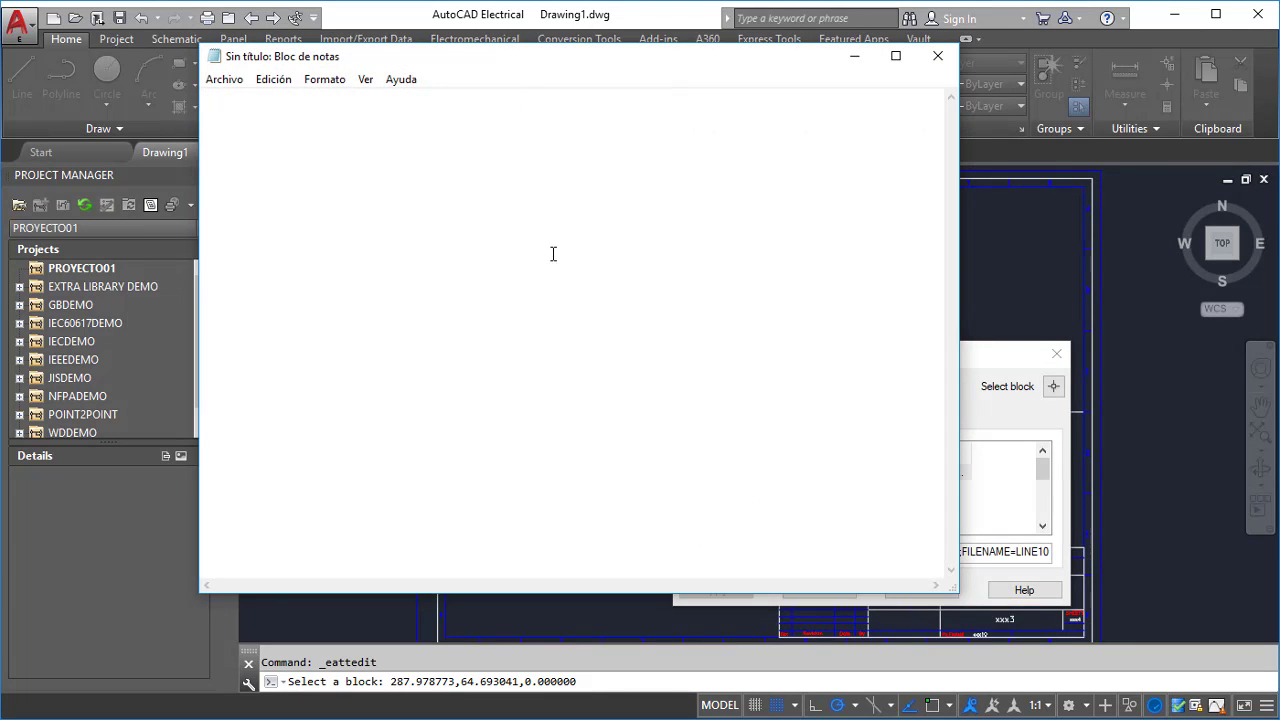
Paste the WD_TB mapping and break it after PROJDESC=LINE1
key("ctrl+v")
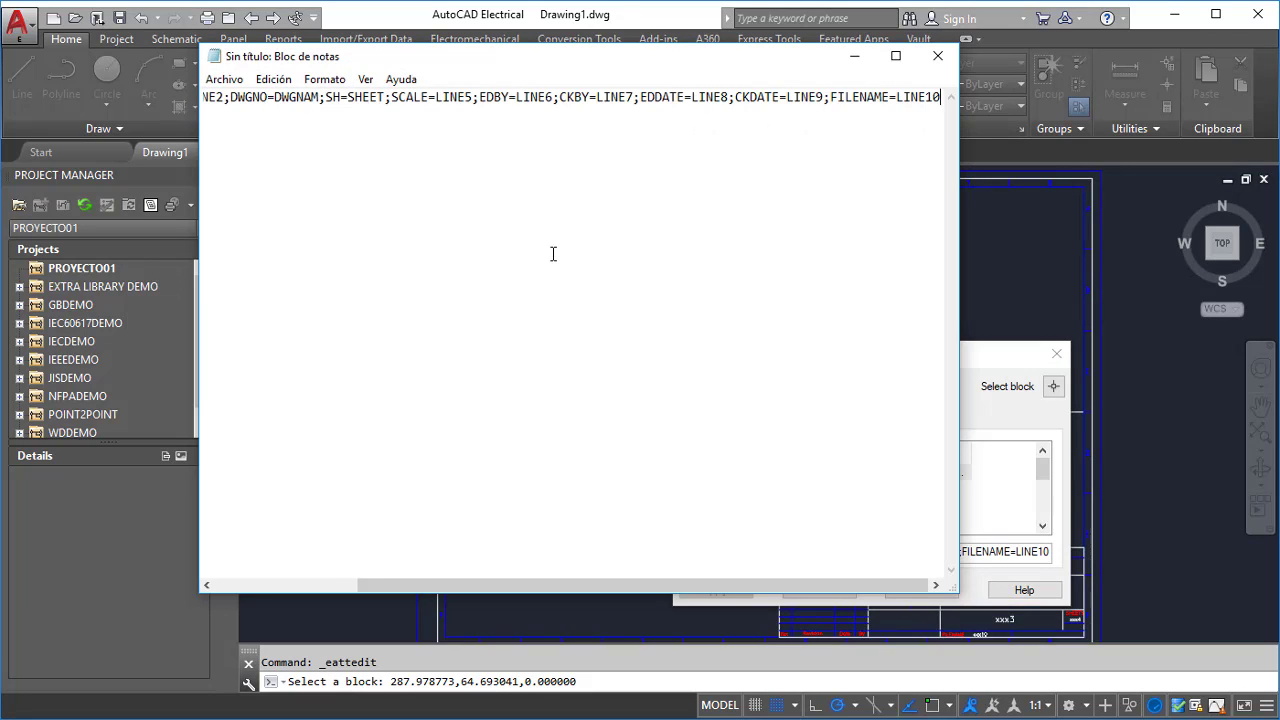
key("Home")
key("ctrl+Right")
key("Right")
key("Right")
key("Right")
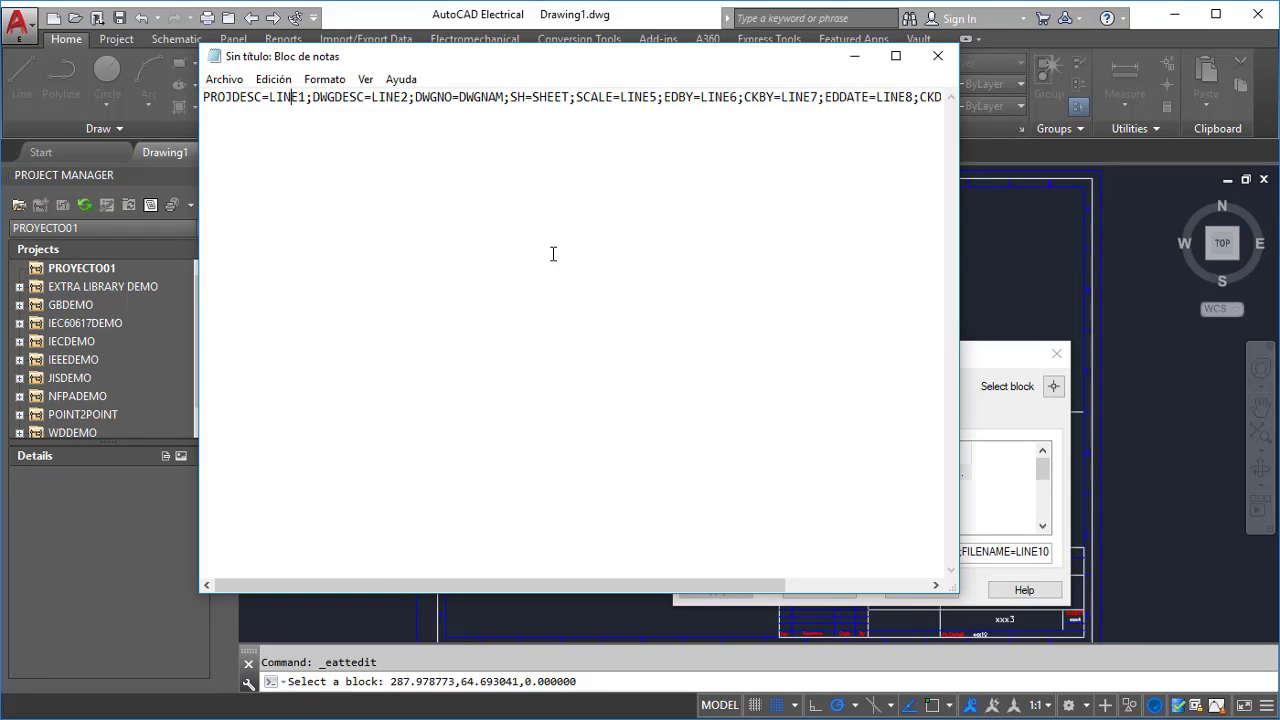
key("Right")
key("Right")
key("Return")
key("Delete")
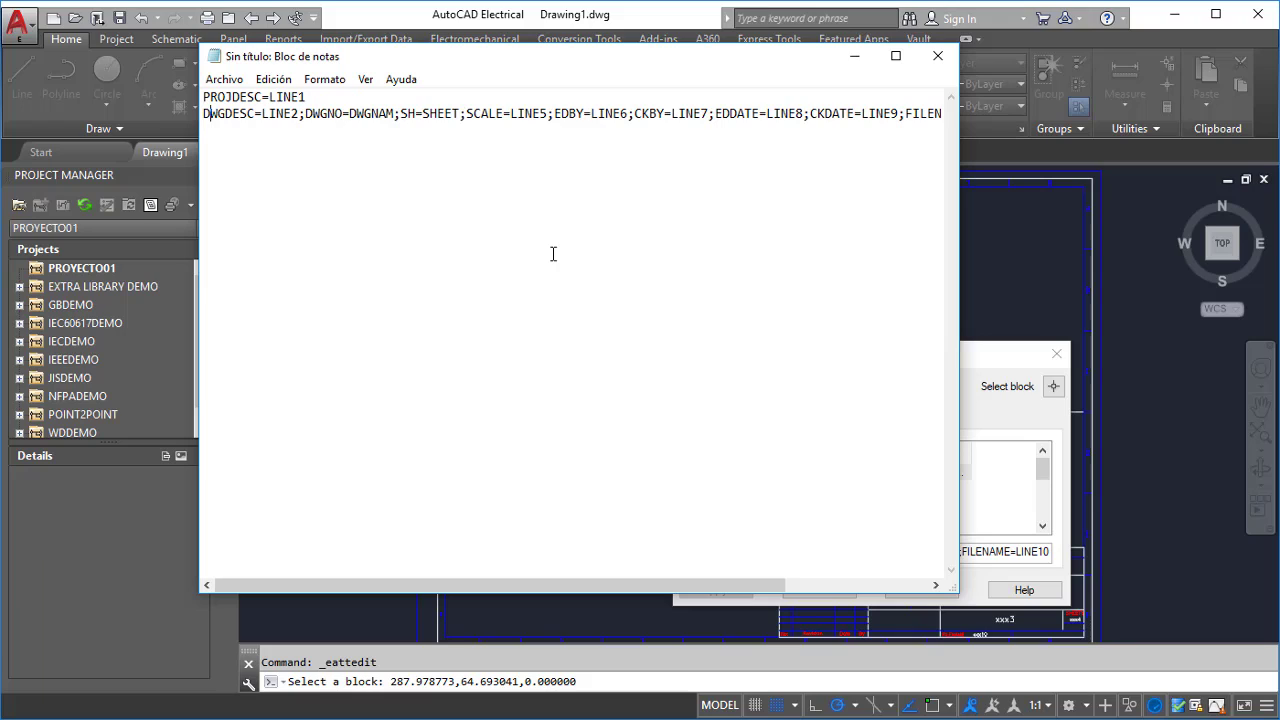
Put DWGDESC=LINE2, DWGNO=DWGNAM, SH=SHEET and SCALE=LINE5 on separate lines
key("Return")
key("Delete")
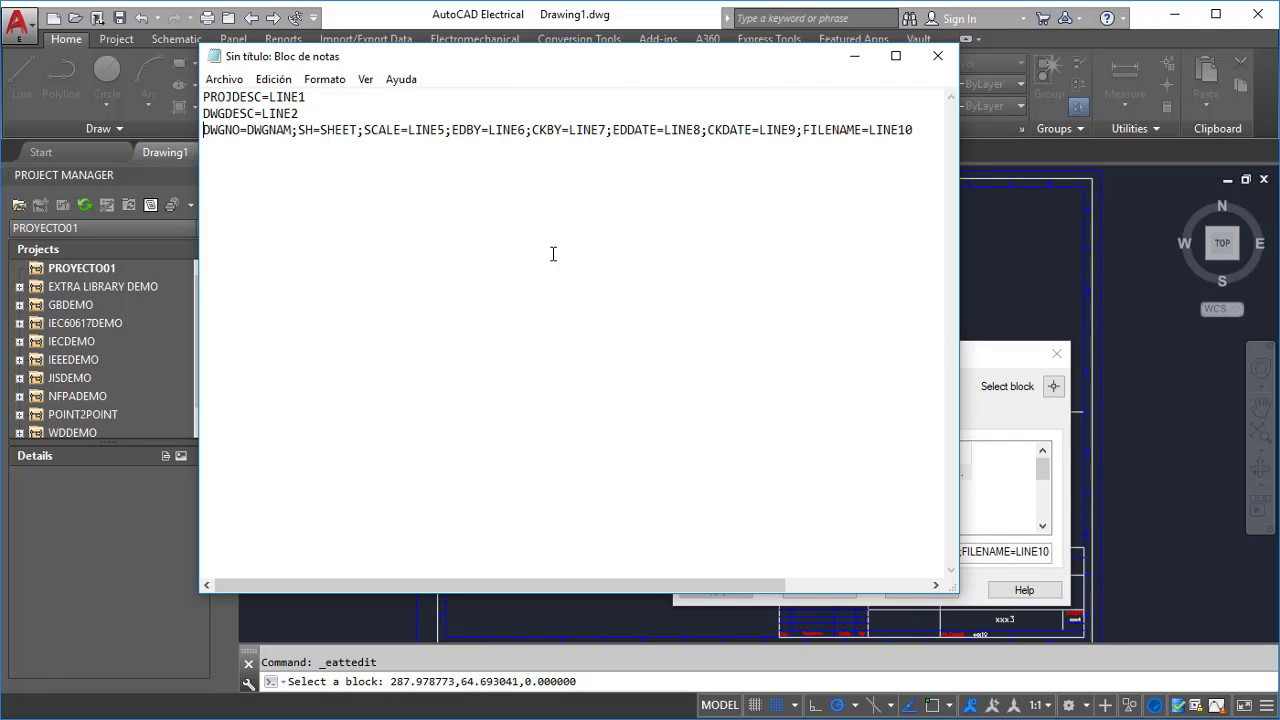
key("Return")
key("Delete")
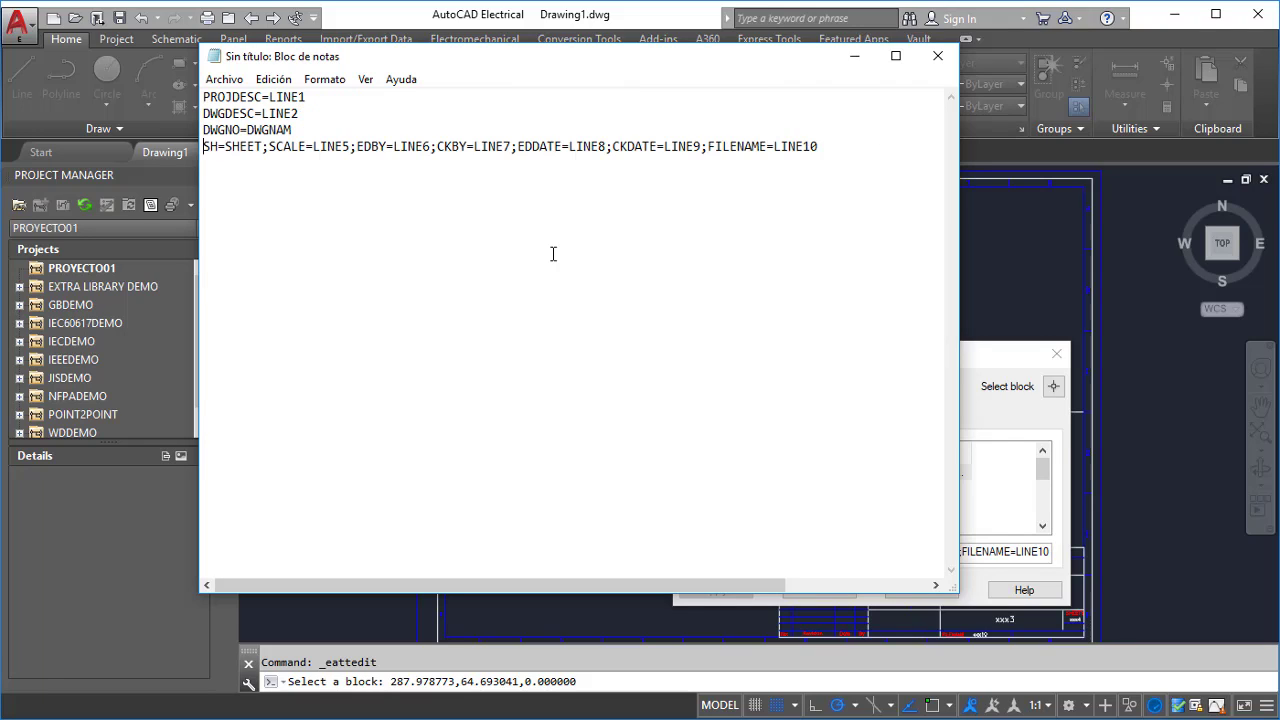
key("Right")
key("Right")
key("Right")
key("Right")
key("Delete")
key("Return")
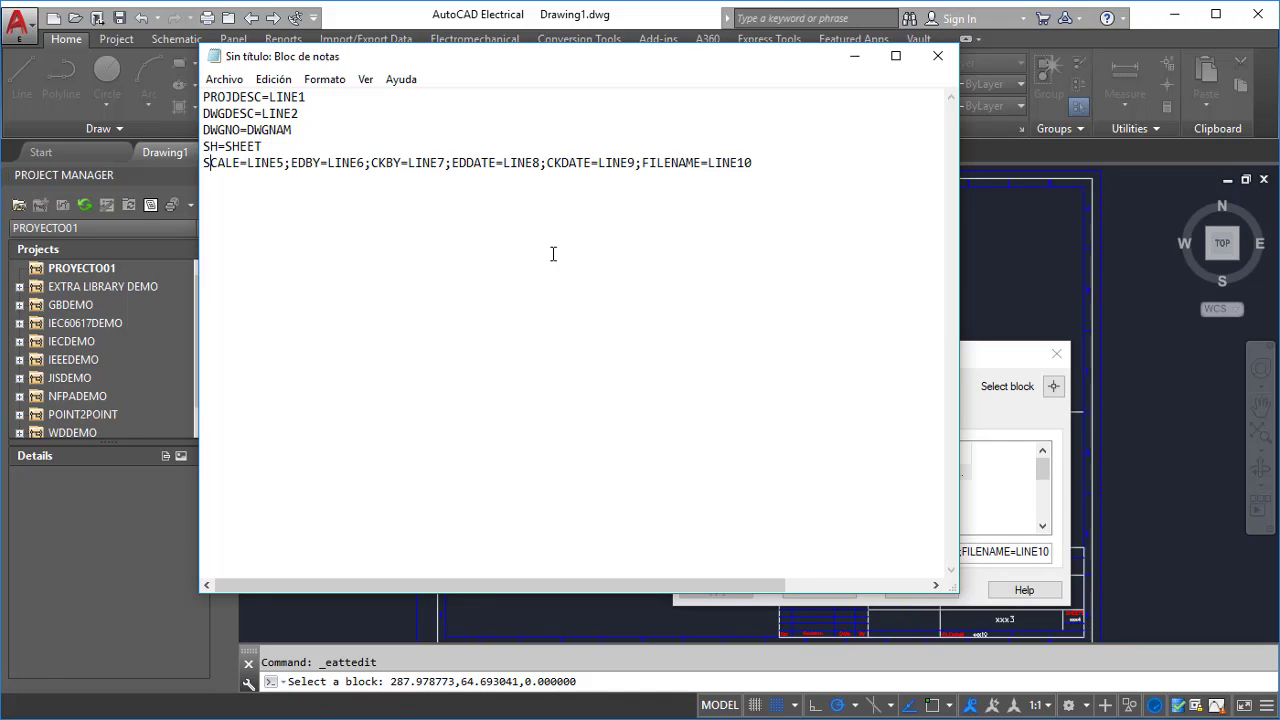
key("Right")
key("Right")
key("Delete")
key("Return")
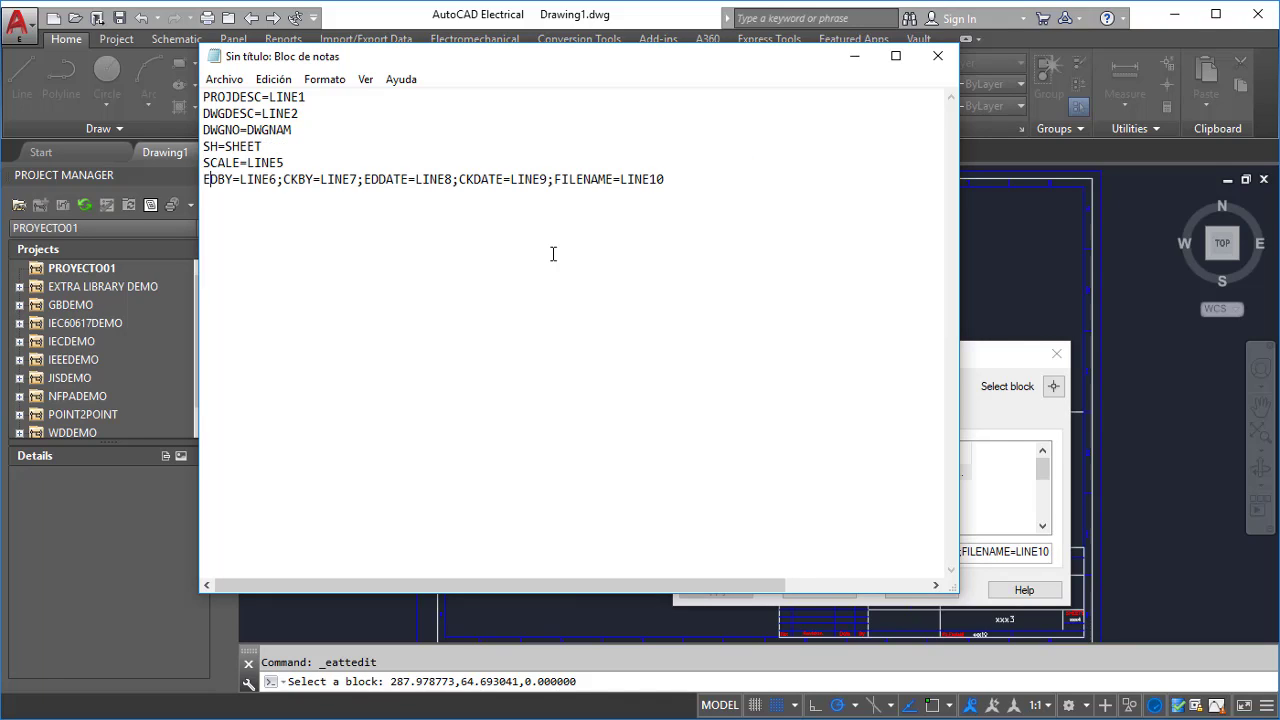
Split EDBY=LINE6 through FILENAME=LINE10 onto their own lines, removing the semicolons
key("Right")
key("Right")
key("Right")
key("Right")
key("Right")
key("Delete")
key("Return")
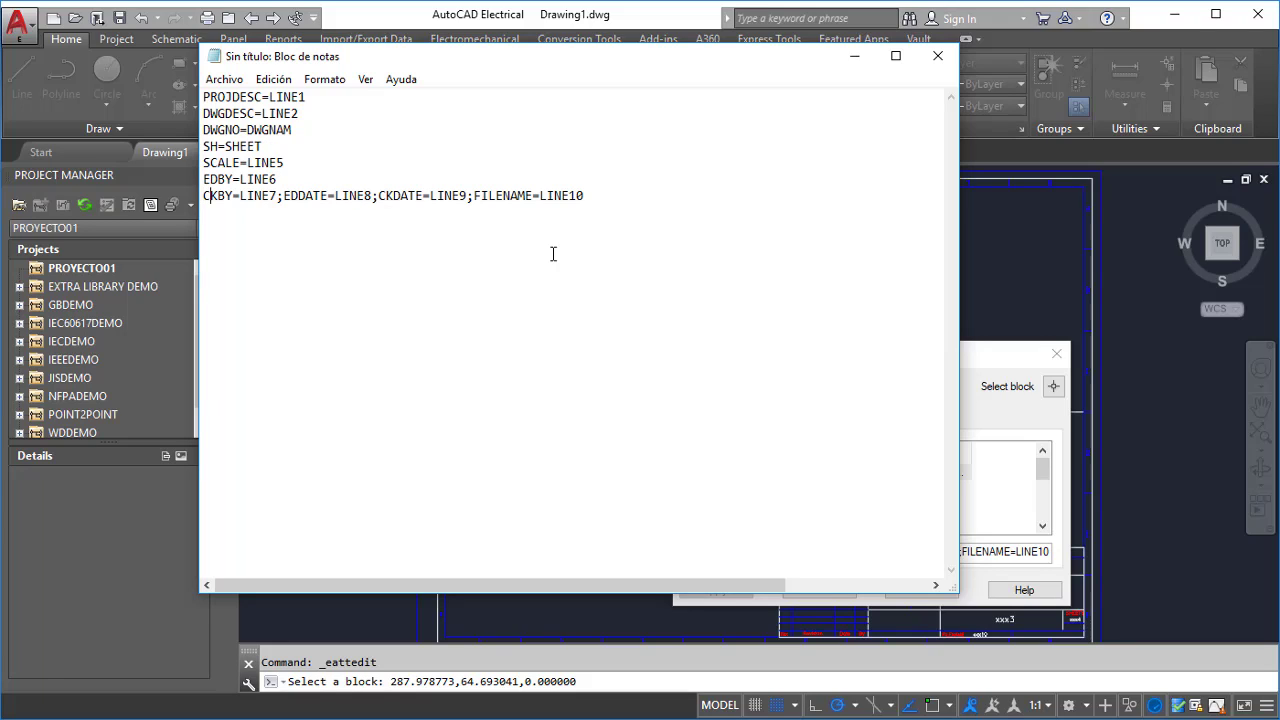
key("Right")
key("Right")
key("Right")
key("Right")
key("Delete")
key("Return")
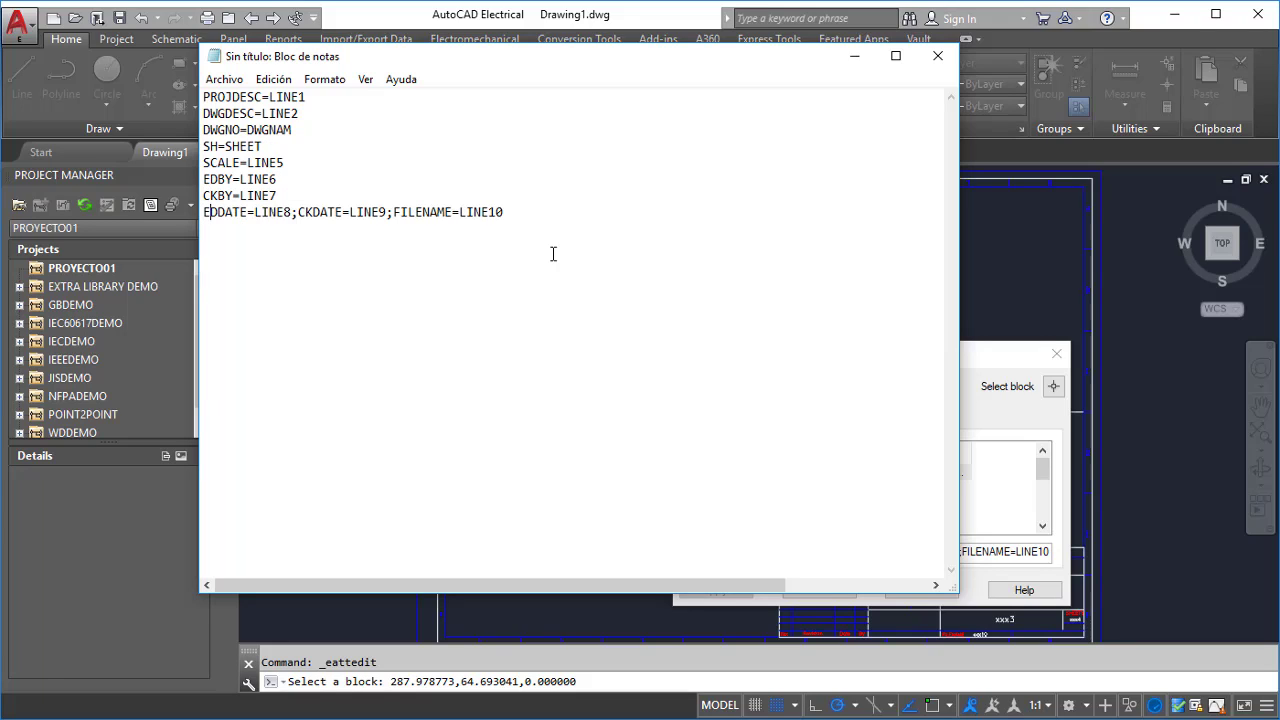
key("Right")
key("Right")
key("Right")
key("Right")
key("Delete")
key("Return")
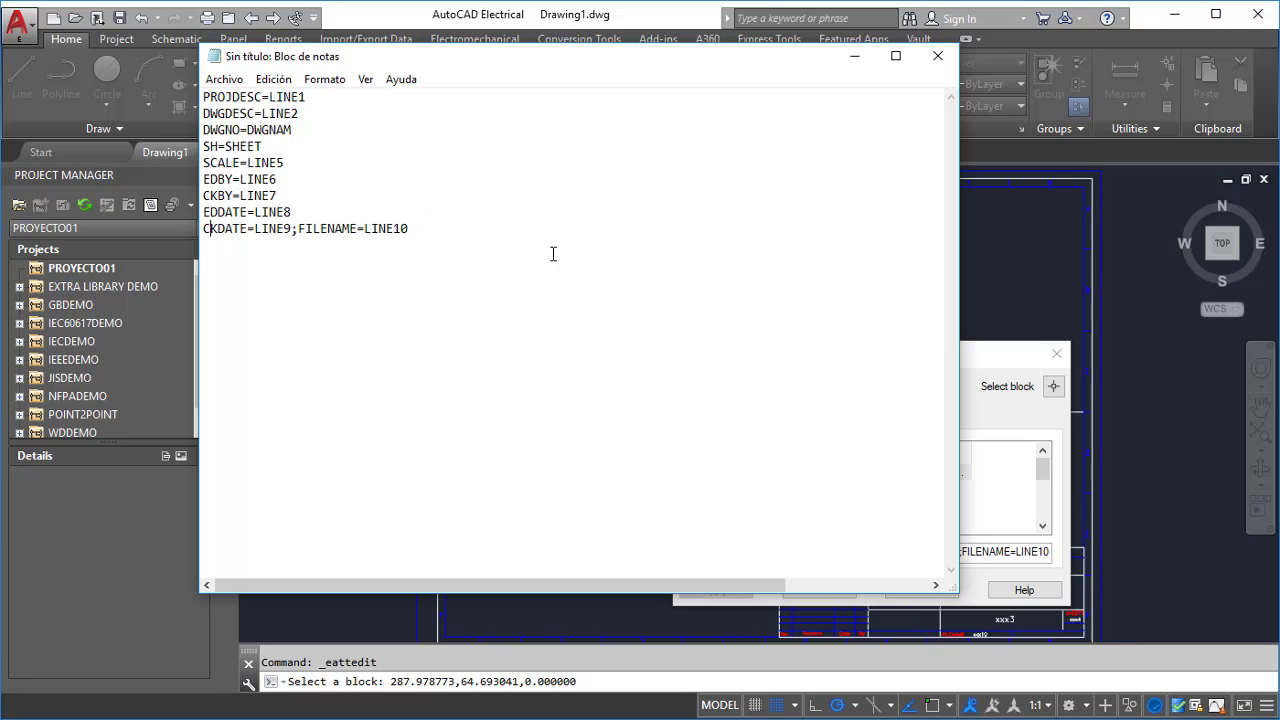
key("Right")
key("Right")
key("Right")
key("Delete")
key("Return")
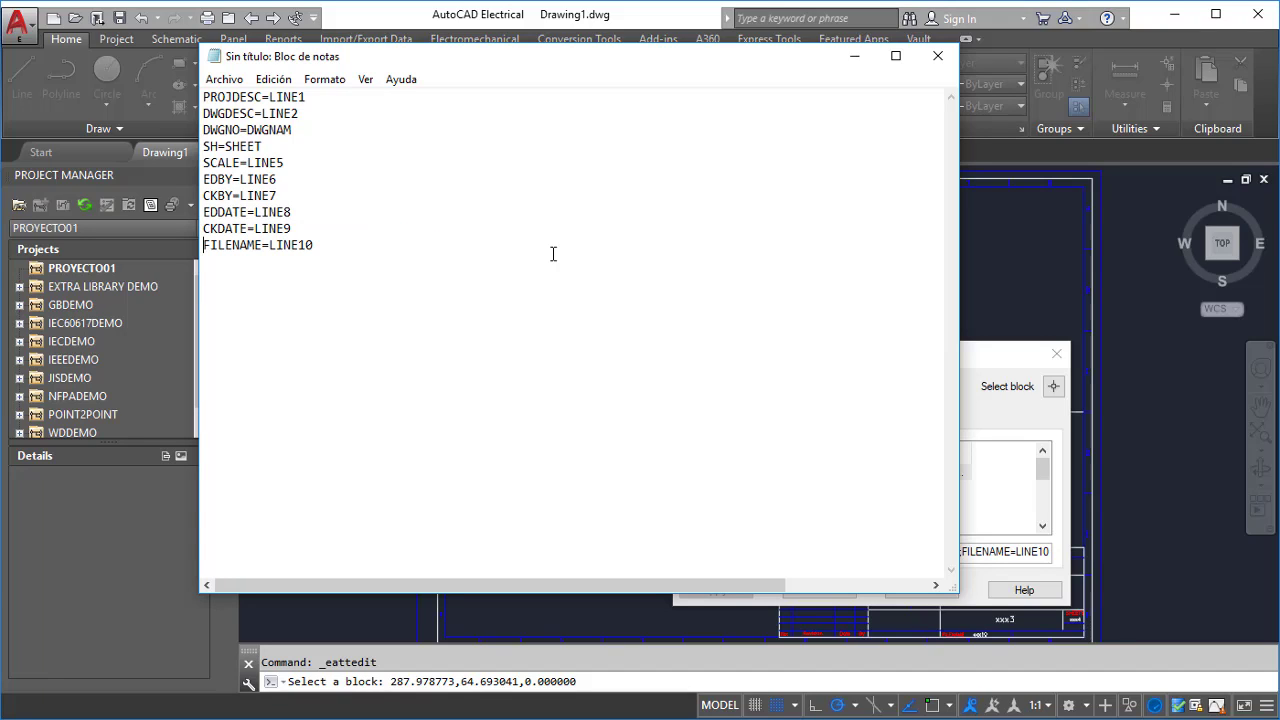
key("Up")
Label LINE1 'Nombre Proyecto' and LINE2 'Nombre Plano', removing the PROJDESC/DWGDESC prefixes
type("=")
type("nOMBRE")
key("BackSpace")
key("BackSpace")
key("BackSpace")
key("BackSpace")
key("BackSpace")
key("BackSpace")
type("Nomb")
type("re ")
type("Pro")
type("yecto DWGDESC")
type("=LI")
type("NE2=N")
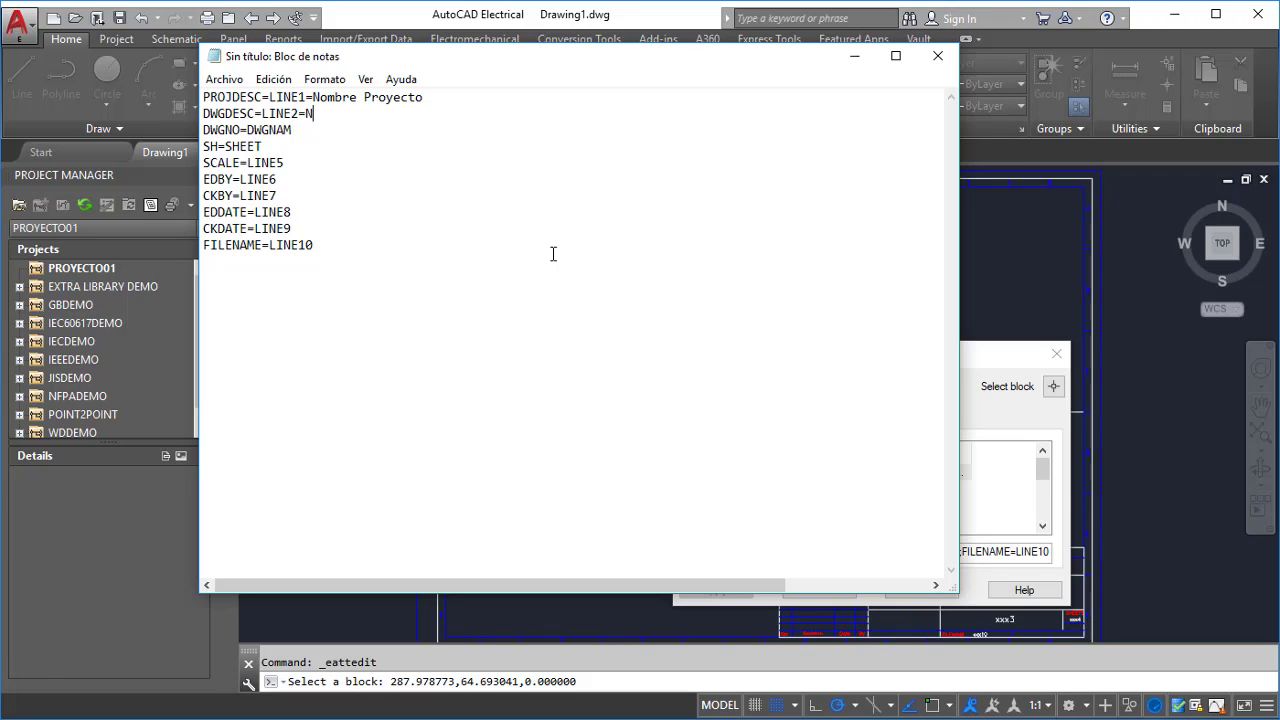
type("ombre ")
type("Plano")
key("Delete")
key("Delete")
key("Delete")
key("Delete")
key("Delete")
key("Delete")
key("Delete")
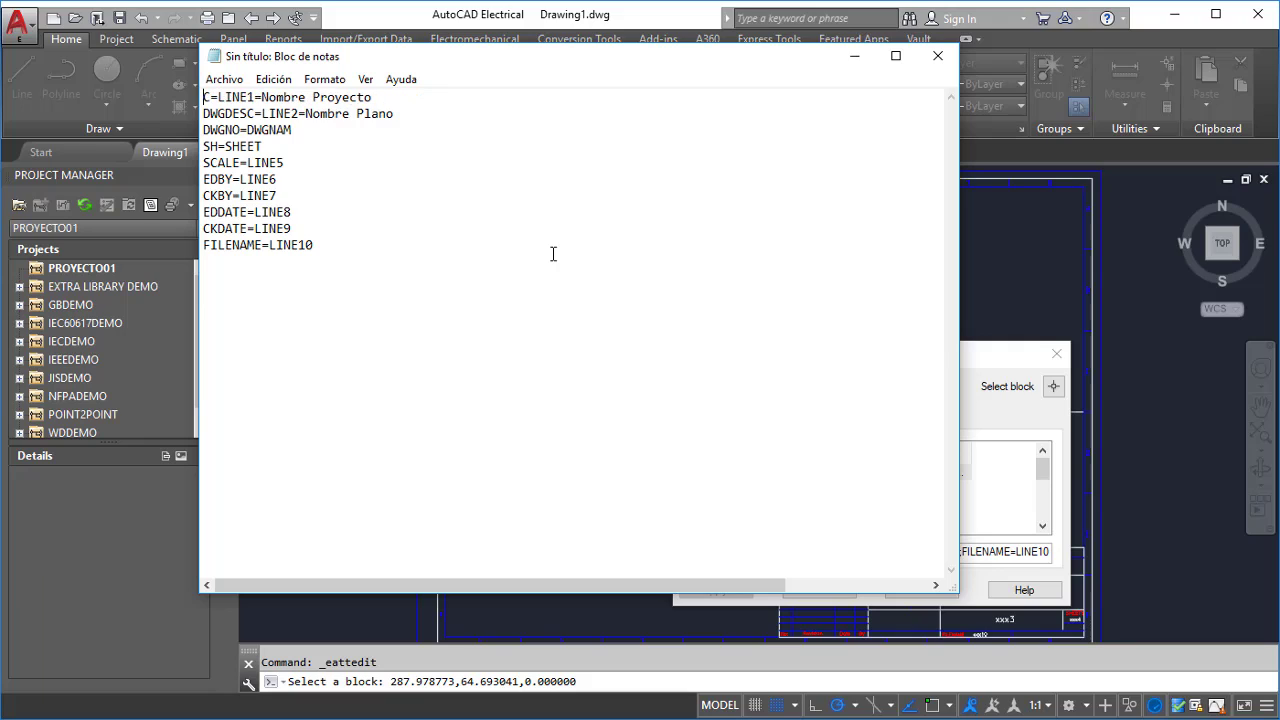
key("Delete")
key("Delete")
key("Delete")
key("Delete")
key("Delete")
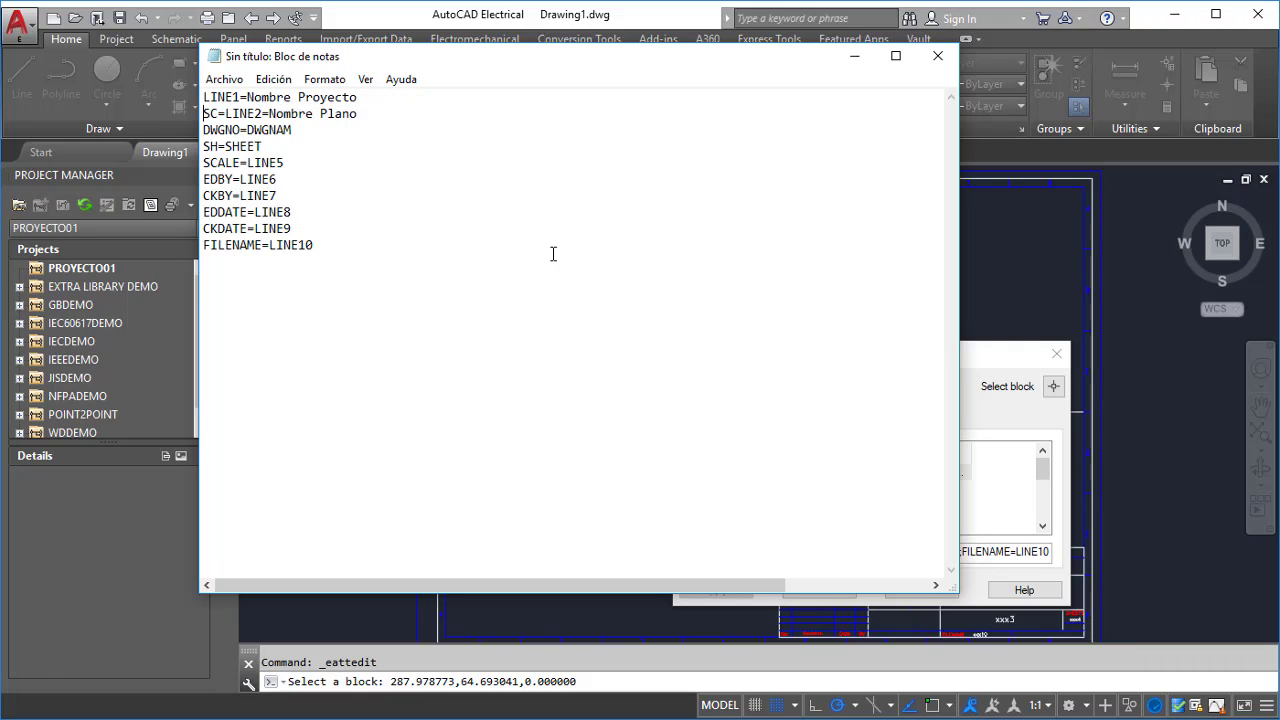
key("Delete")
key("Delete")
key("Delete")
Label LINE5 'Escala', LINE6 'Dibujado Por' and LINE7 'Revisado Por'
key("Down")
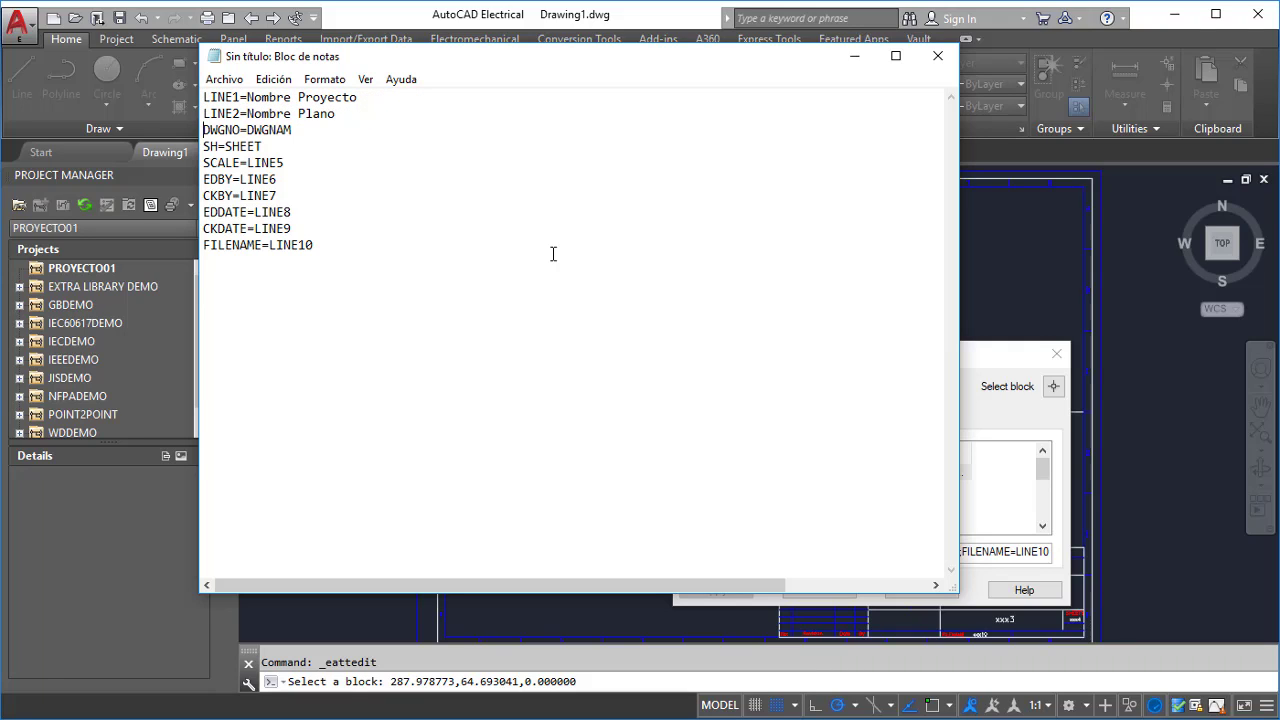
key("Down")
key("Down")
key("Delete")
key("Delete")
key("Delete")
key("Delete")
key("Delete")
key("Delete")
key("End")
type("=")
type("Escala")
key("Delete")
key("Delete")
key("Delete")
key("Delete")
key("Delete")
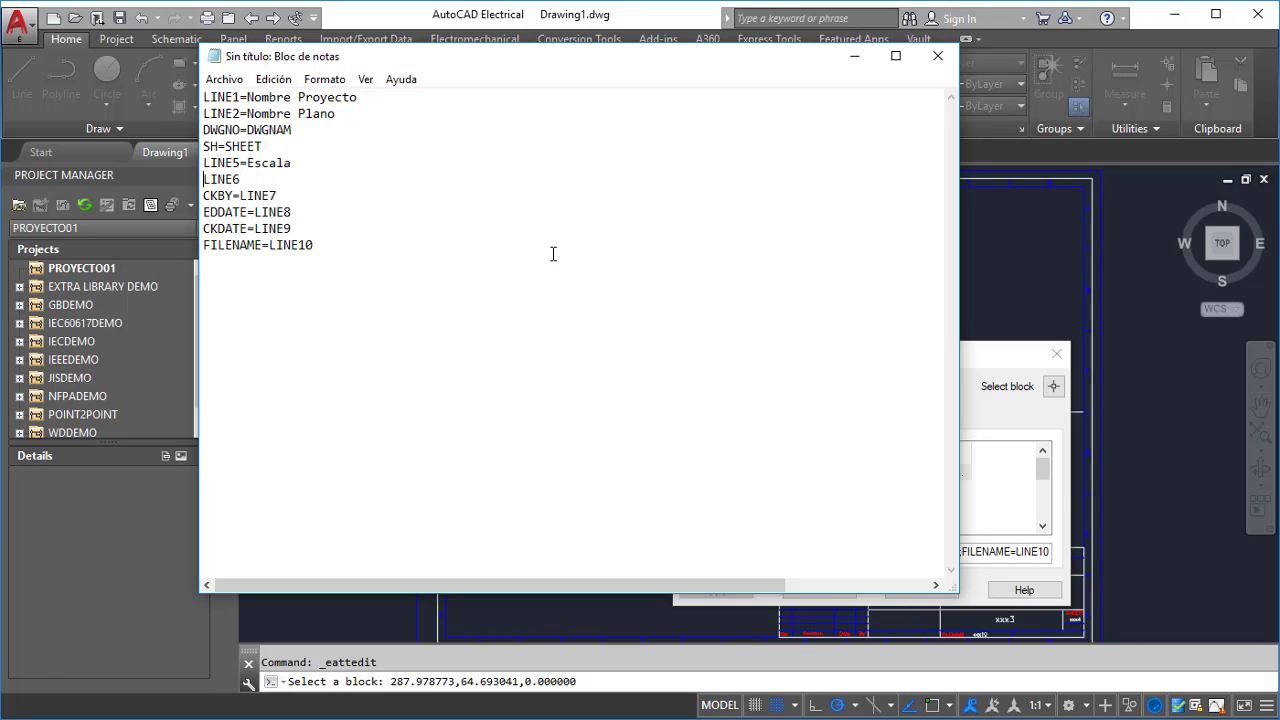
key("End")
type("=")
type("Dibuja")
type("do")
type(" Por CKBY")
type("=LINE7=Re")
type("visado ")
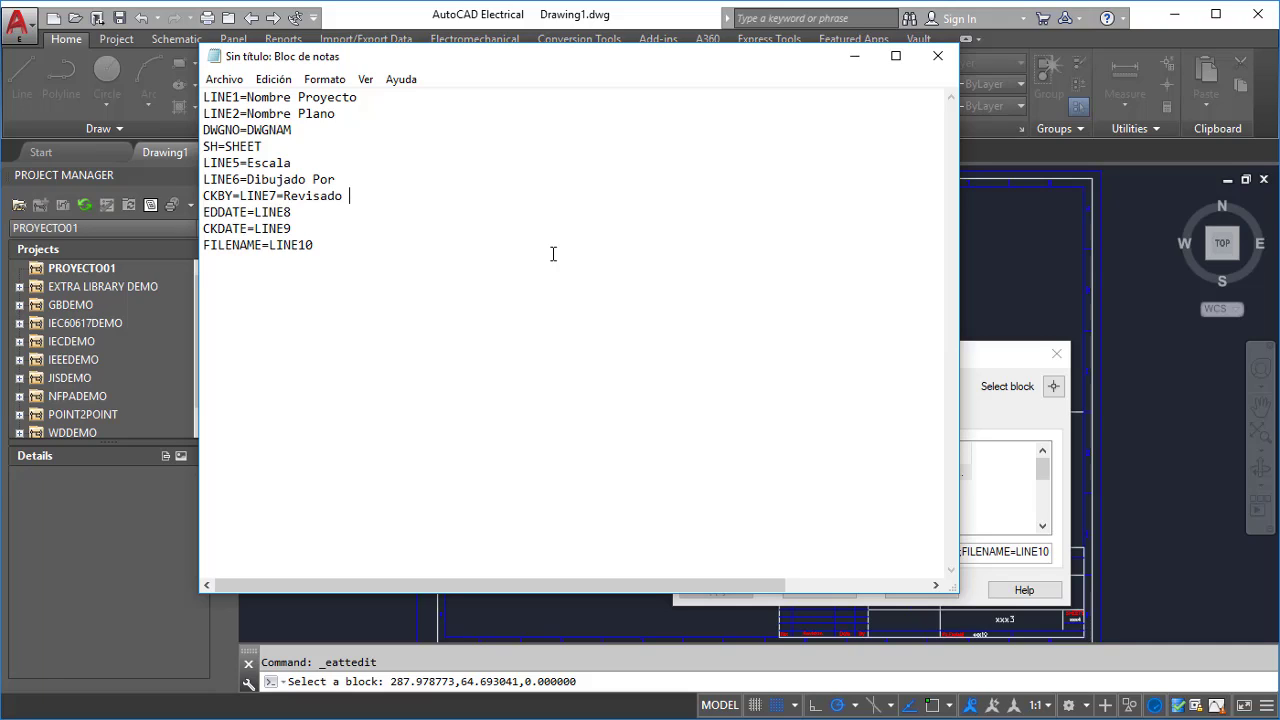
type("Por")
Label LINE8 'Fecha Dib', LINE9 'Fecha Rev' and LINE10 'Archivo'
key("Down")
type("=")
type("Fecha D")
type("ib CKDATE")
type("=LINE9=")
type("Fecha")
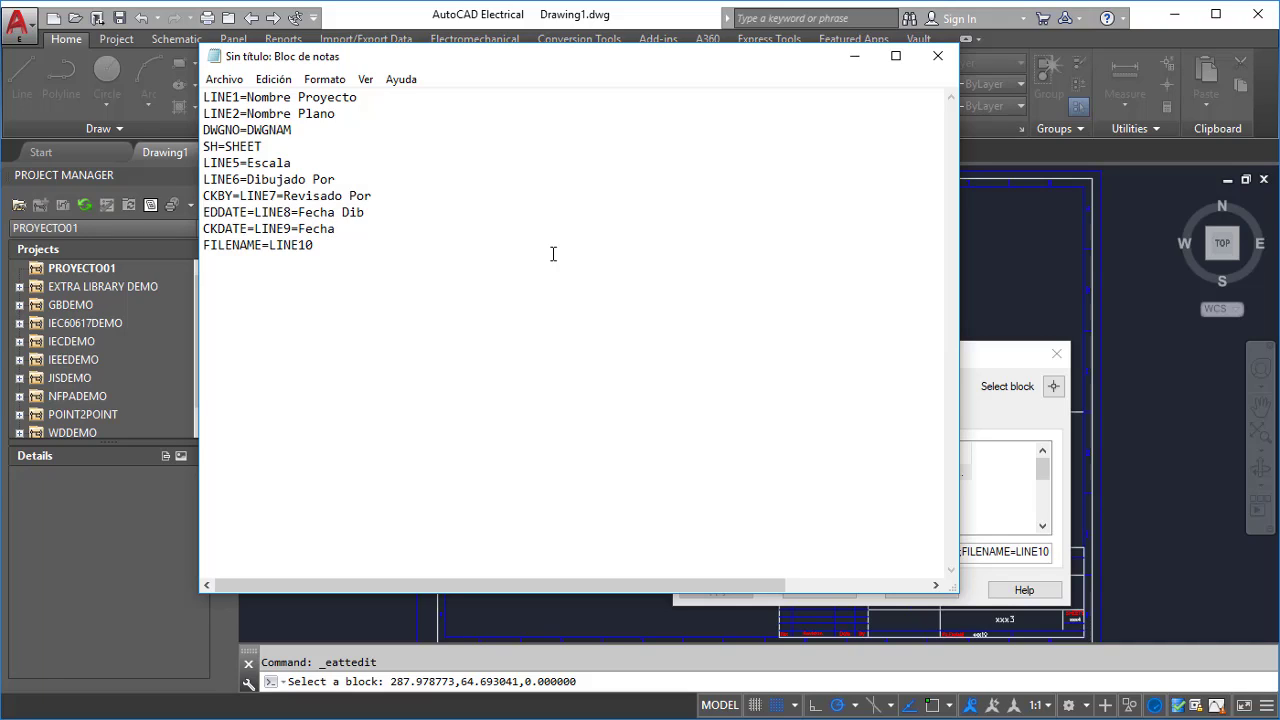
type(" Rev")
key("Down")
type("=")
type("Archivo")
Strip the FILENAME=, CKDATE=, EDDATE= and CKBY= prefixes from the lower lines
key("Delete")
key("Delete")
key("Delete")
key("Delete")
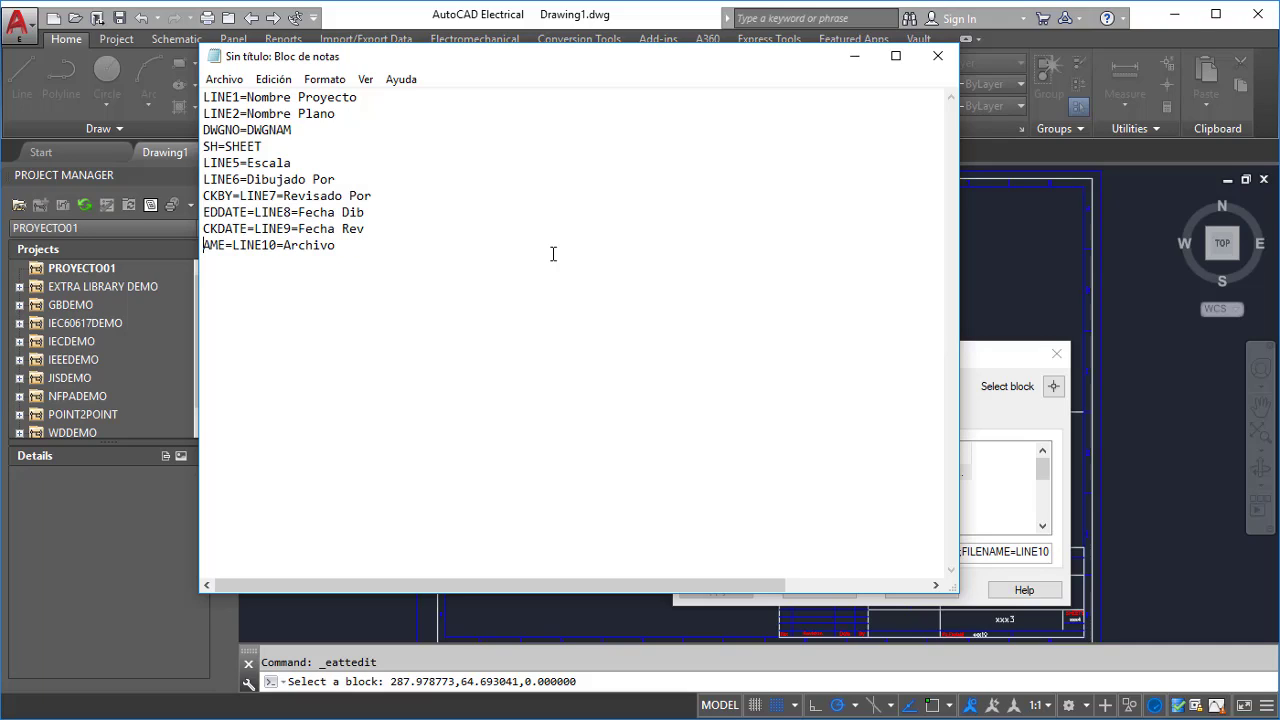
key("Delete")
key("Delete")
key("Delete")
key("Delete")
key("Up")
key("Delete")
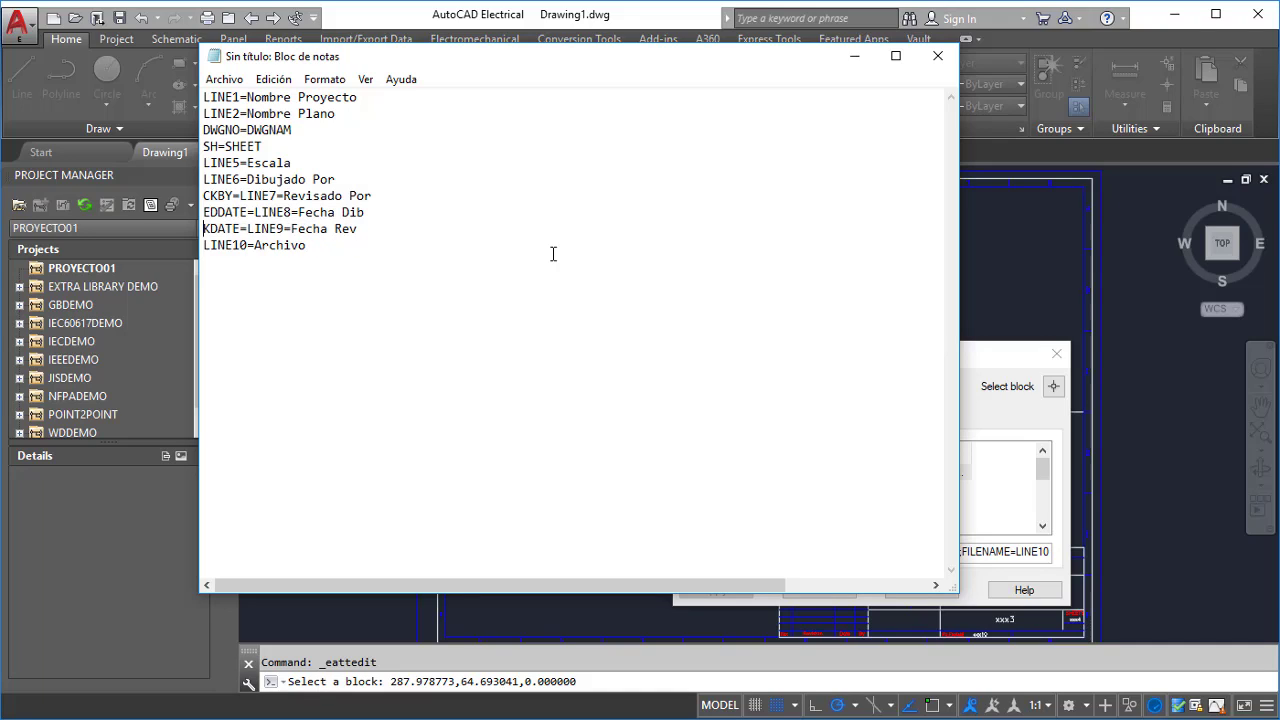
key("Delete")
key("Delete")
key("Delete")
key("Delete")
key("Delete")
key("Delete")
key("Up")
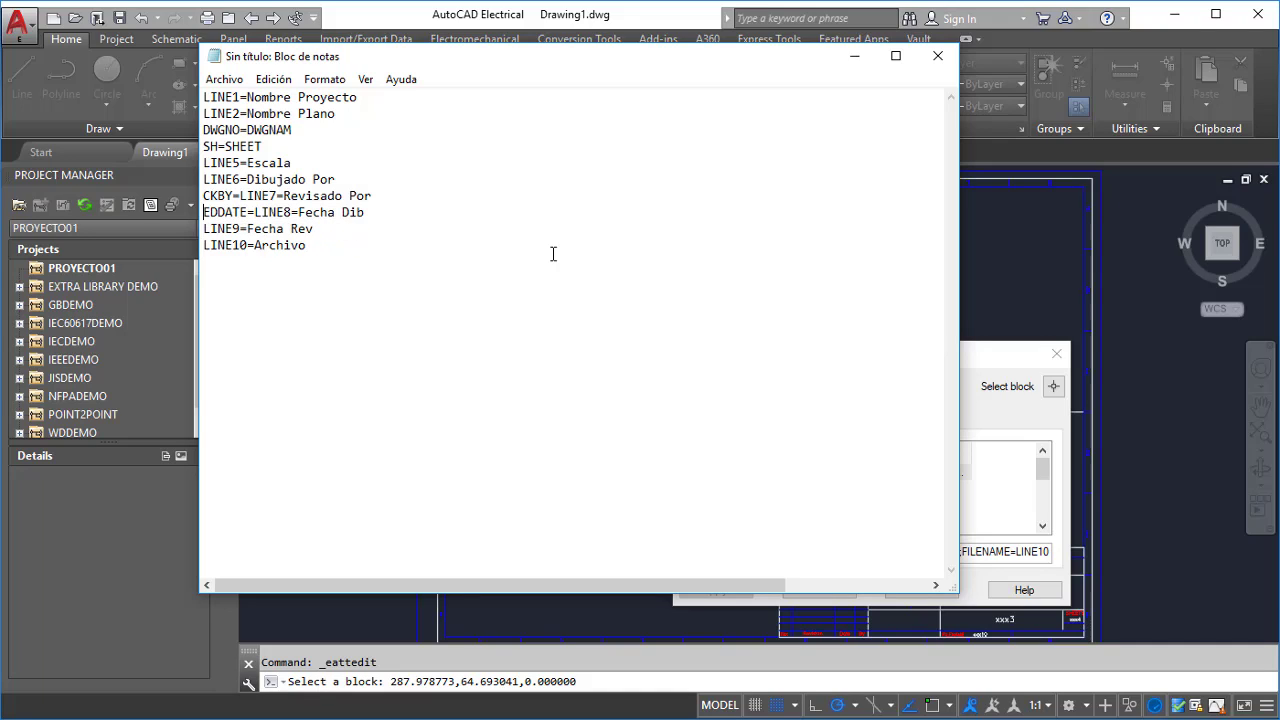
key("Delete")
key("Delete")
key("Delete")
key("Delete")
key("Delete")
key("Delete")
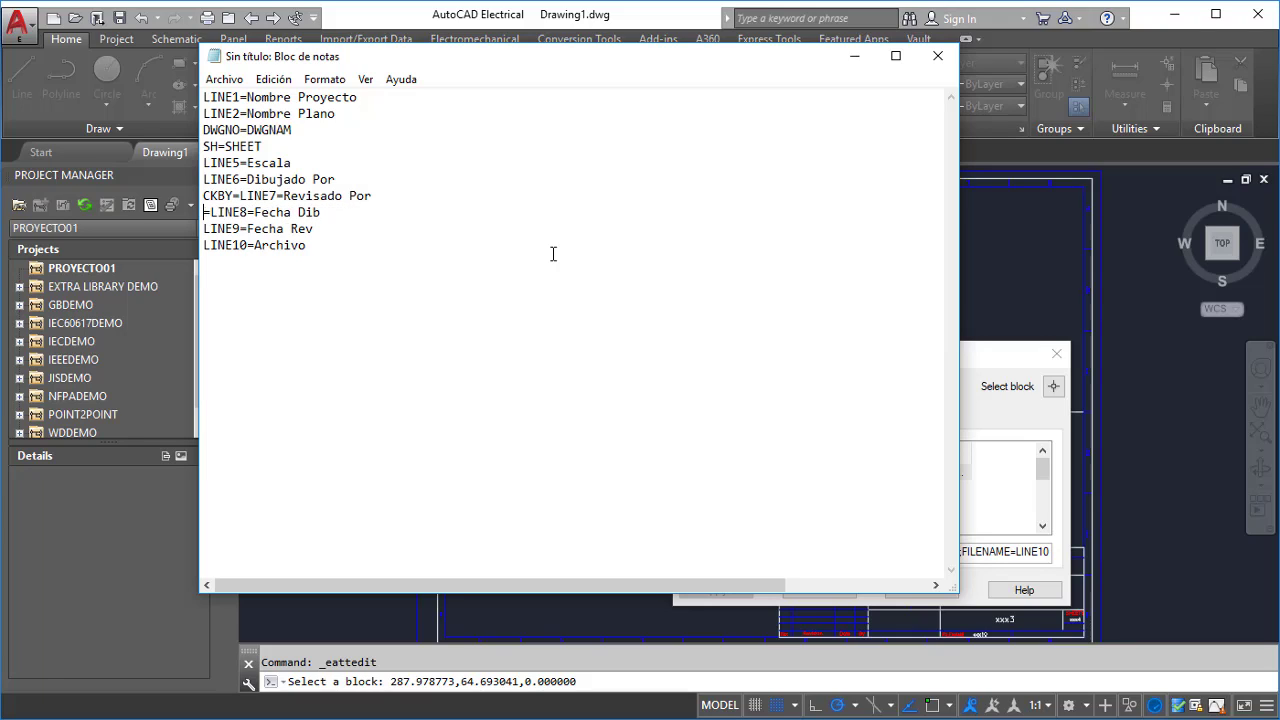
key("Delete")
key("Up")
key("Delete")
key("Delete")
key("Delete")
key("Delete")
key("Delete")
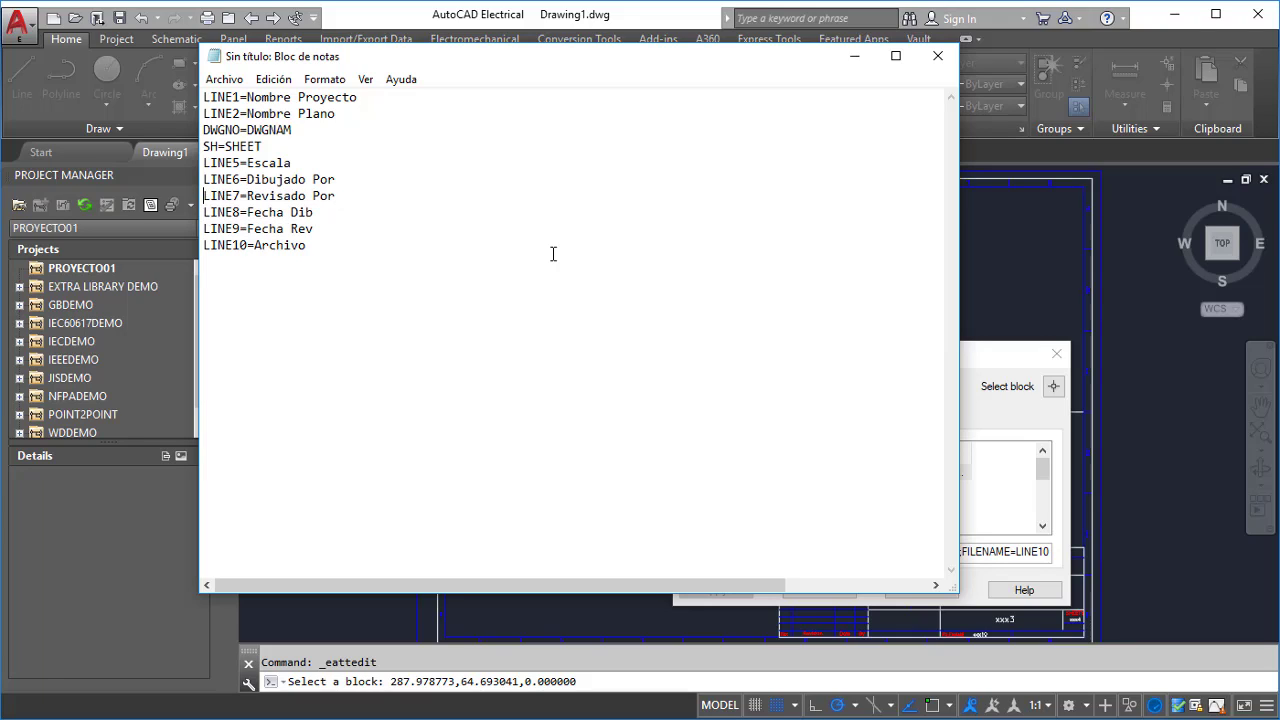
key("Up")
Delete the DWGNO=DWGNAM and SH=SHEET lines
key("shift+Down")
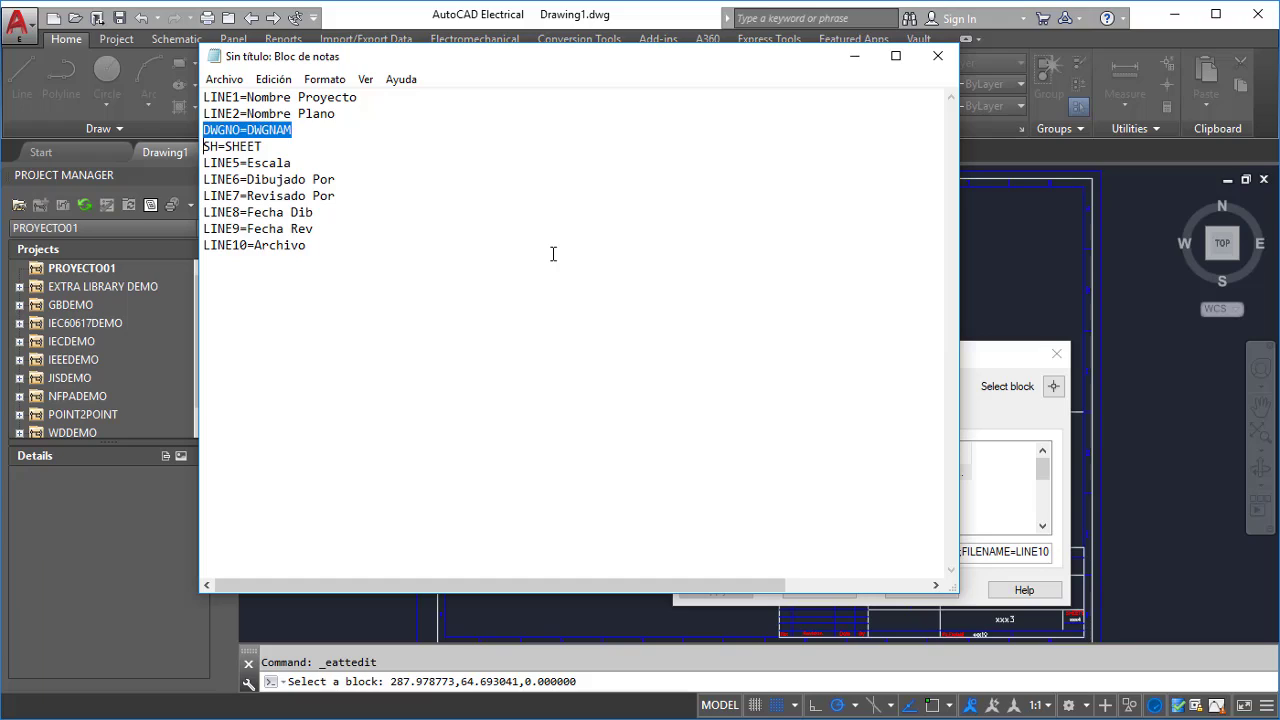
key("shift+Down")
key("Delete")
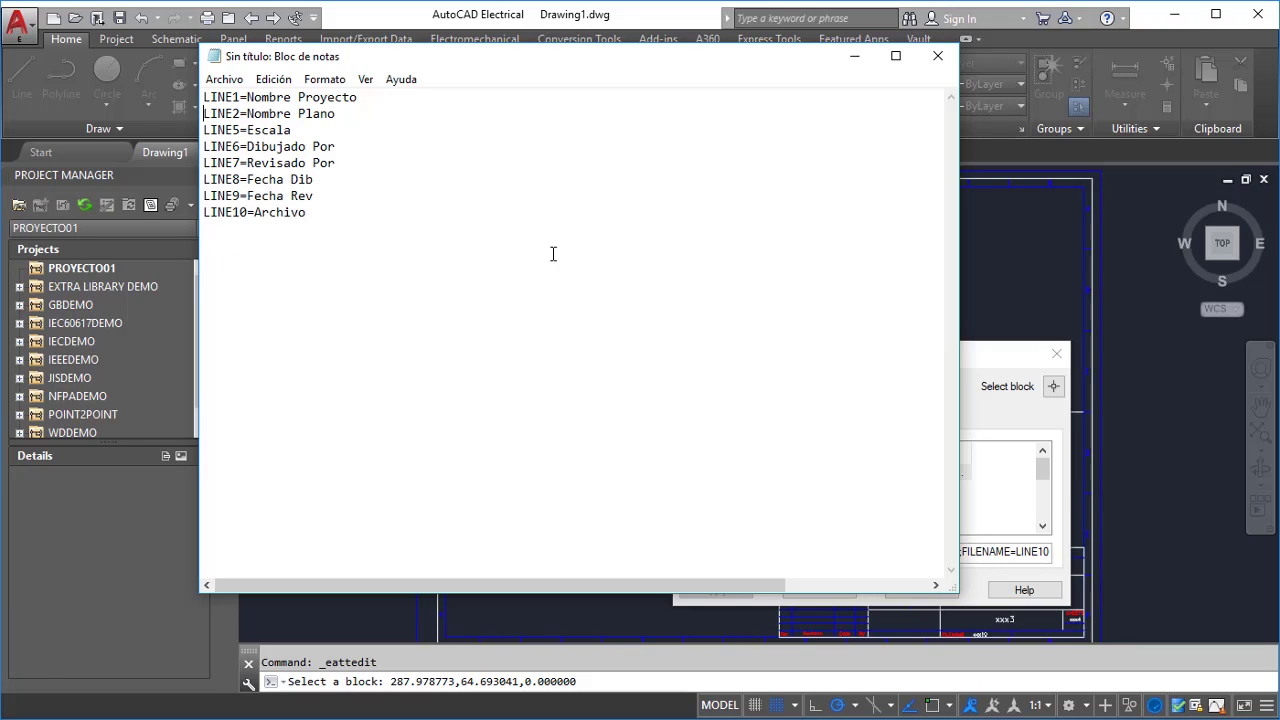
key("Down")
key("Down")
key("Down")
key("Down")
key("Down")
key("Down")
Use Save As to browse to Documentos\Acade 2018\AeData\Proj\Proyecto01
left_click(224, 79)
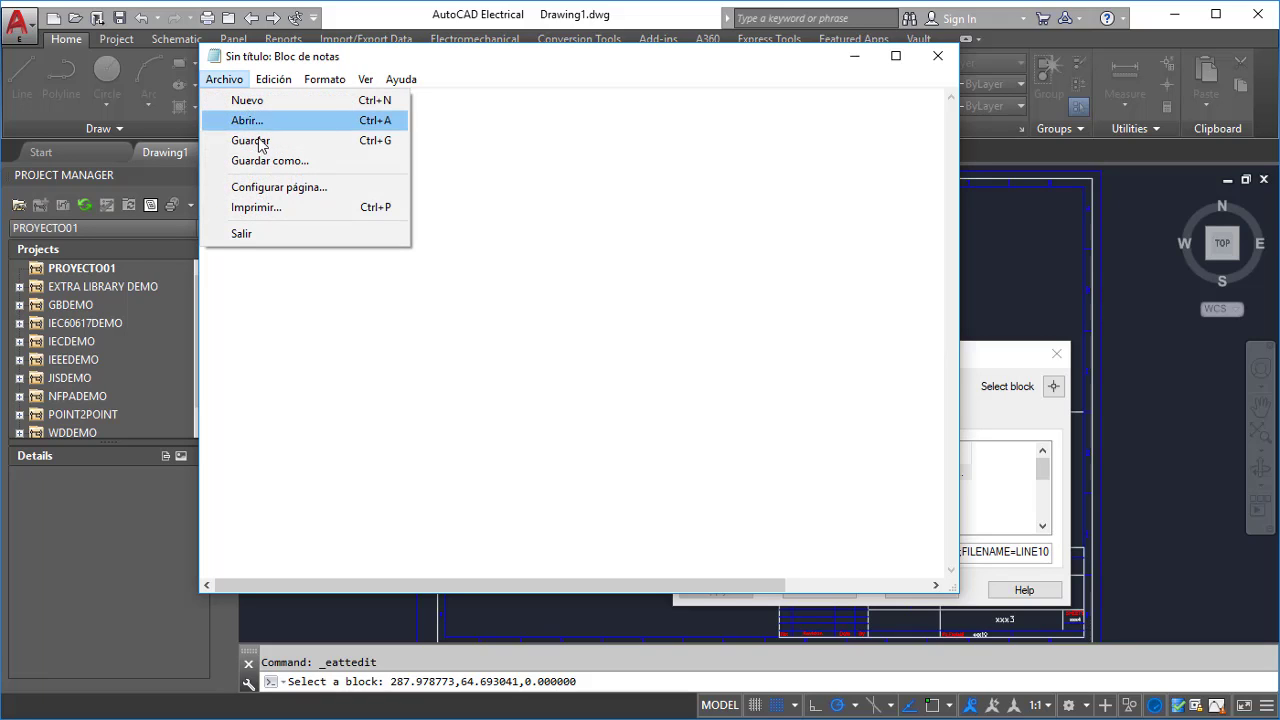
left_click(262, 160)
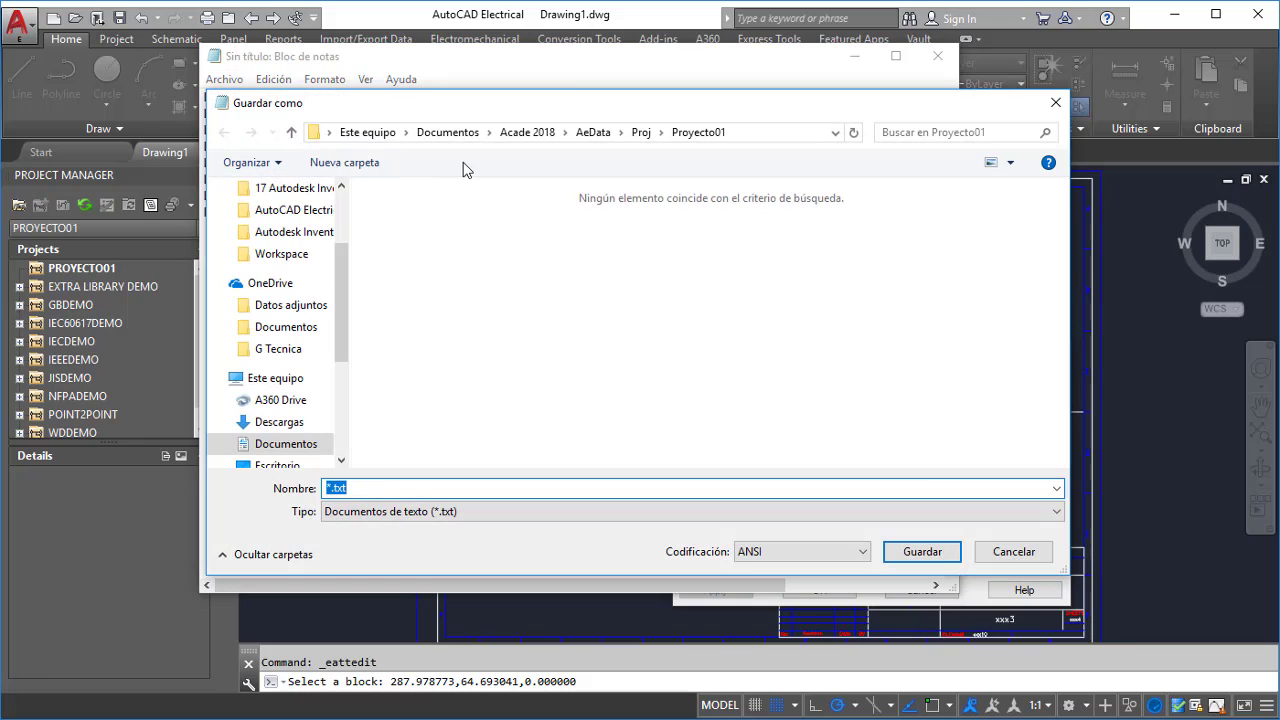
left_click(520, 133)
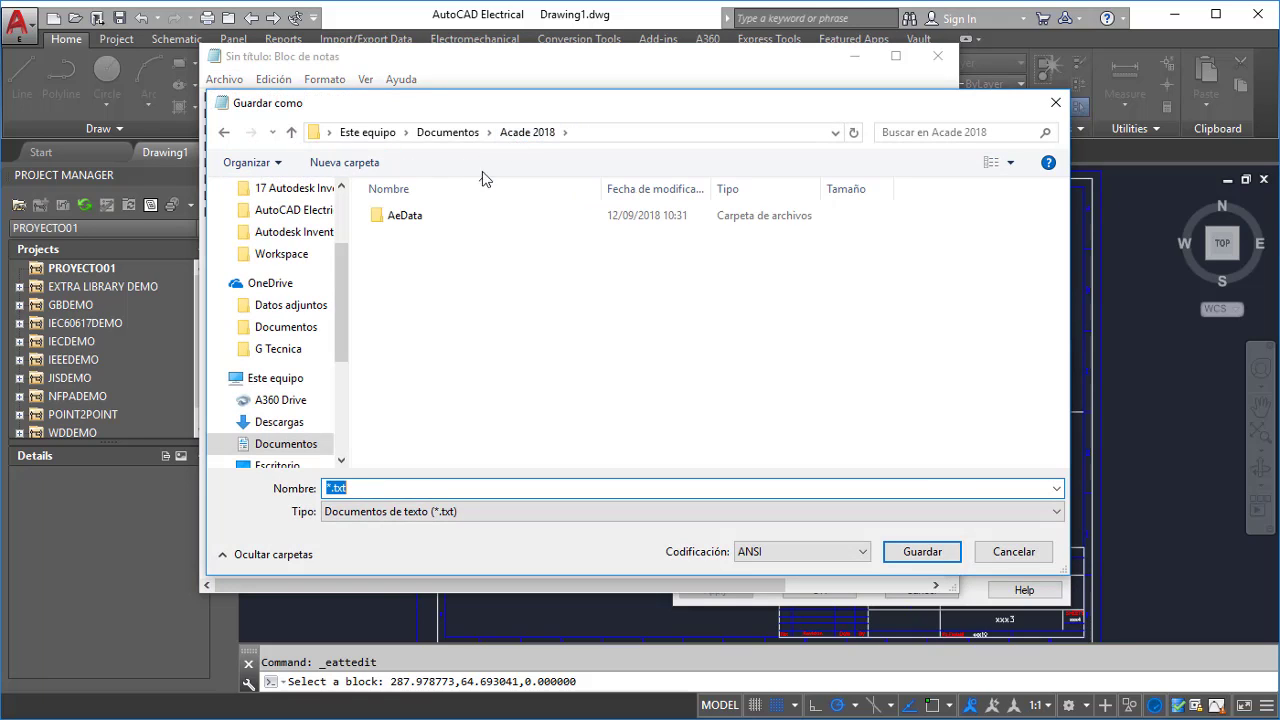
double_click(437, 217)
double_click(435, 234)
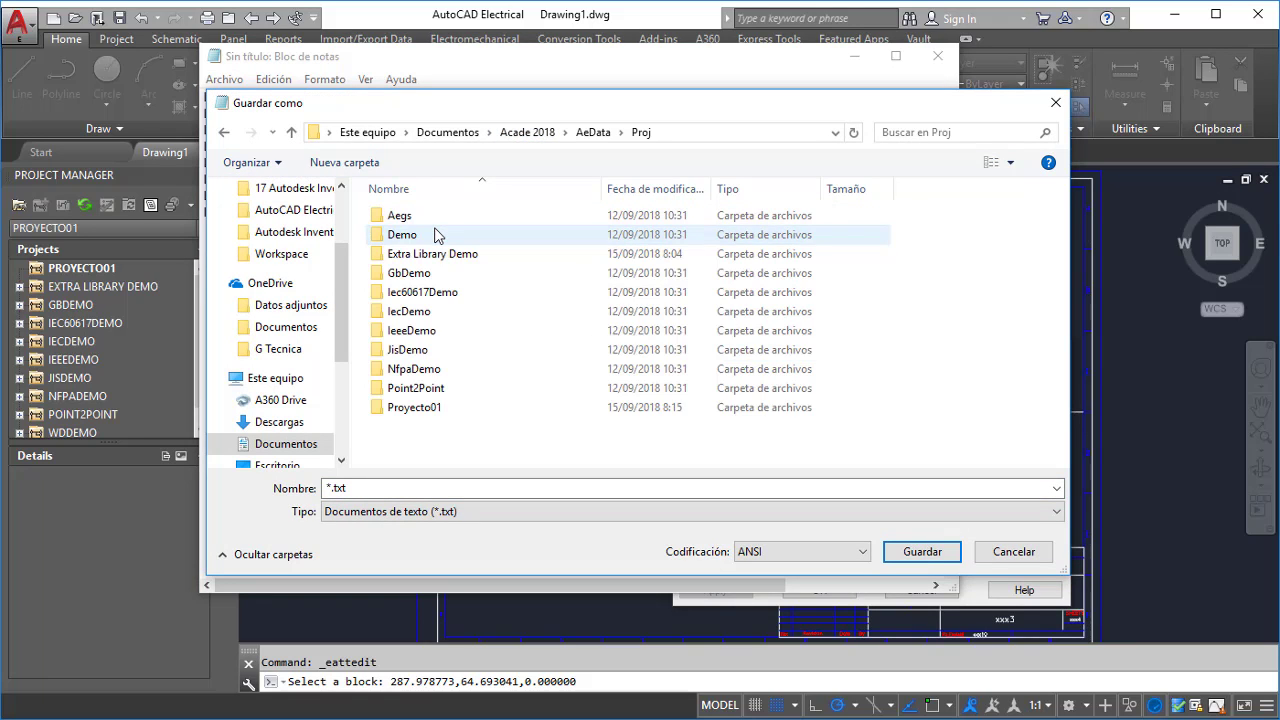
double_click(442, 418)
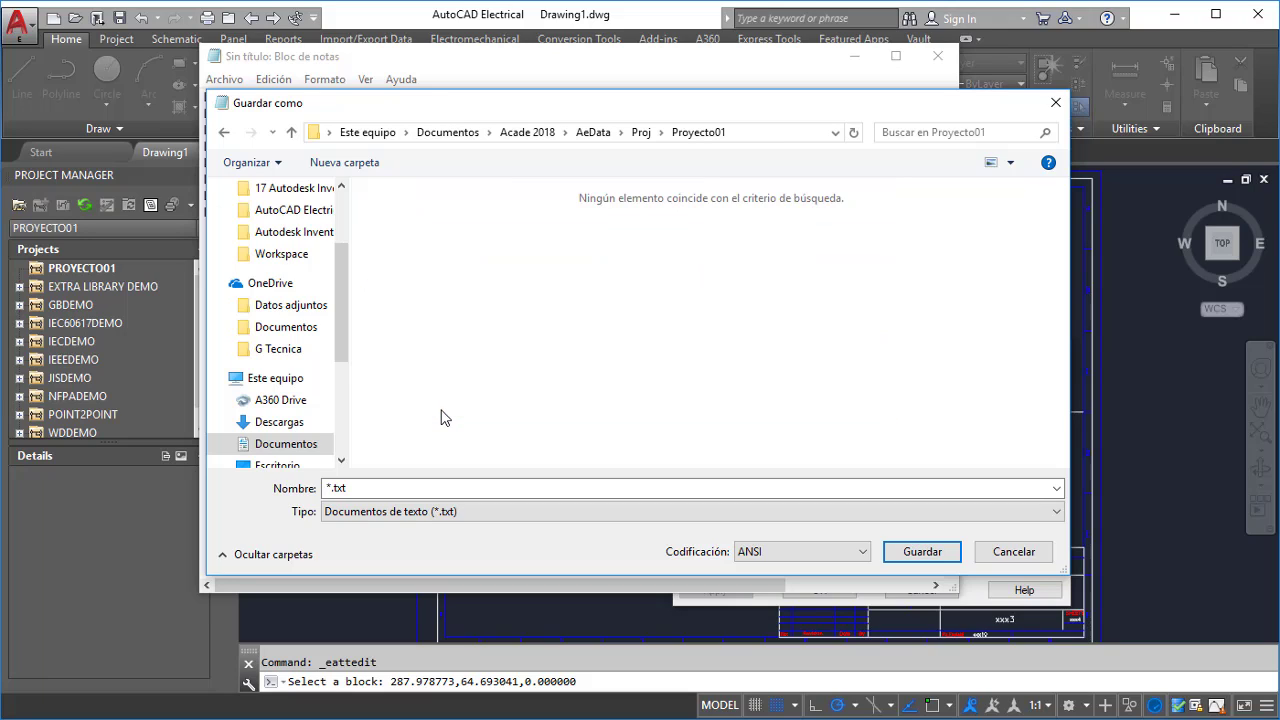
Name the file Proyecto01_wdtitle.wdl and save it
left_click(430, 487)
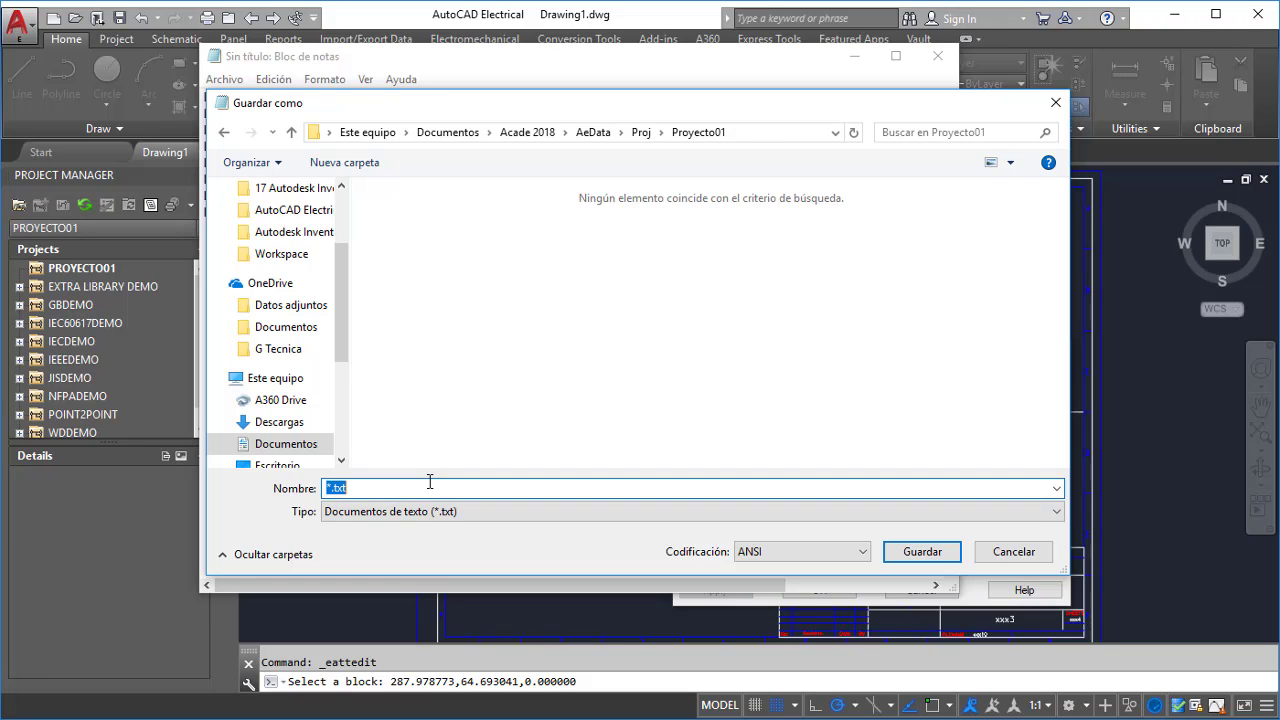
key("Home")
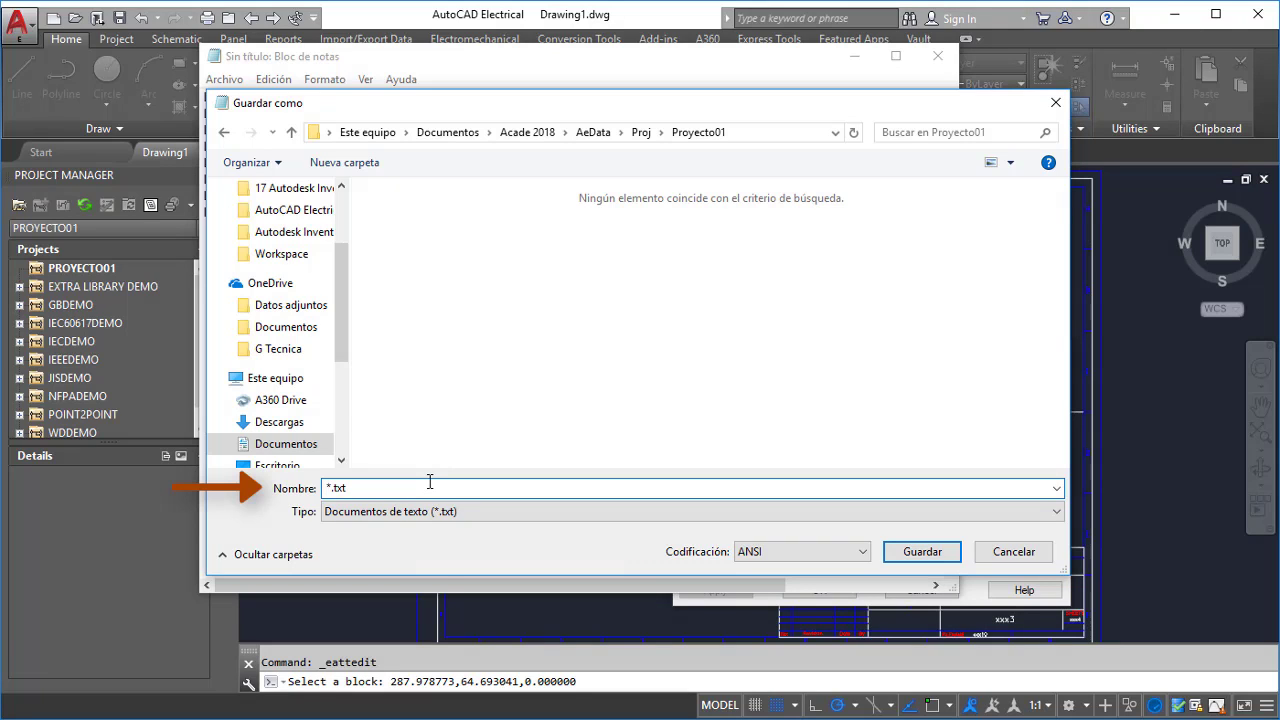
type("Proye")
type("cto01")
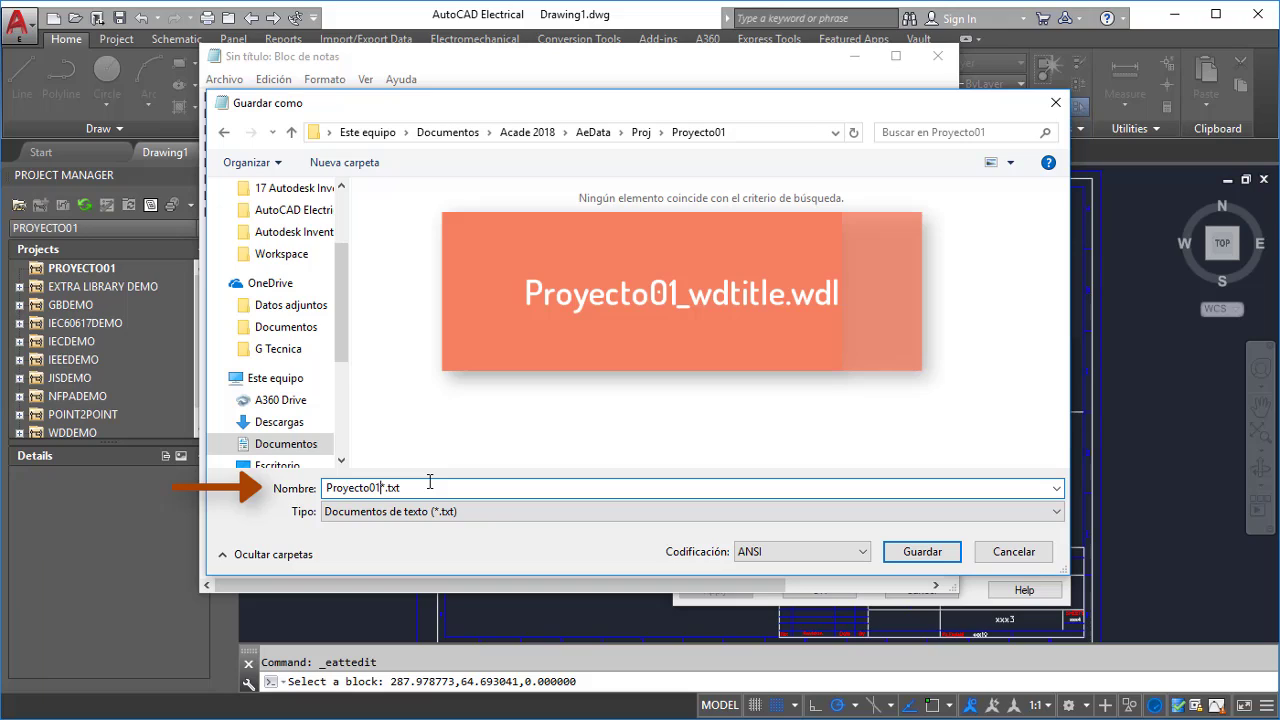
key("Delete")
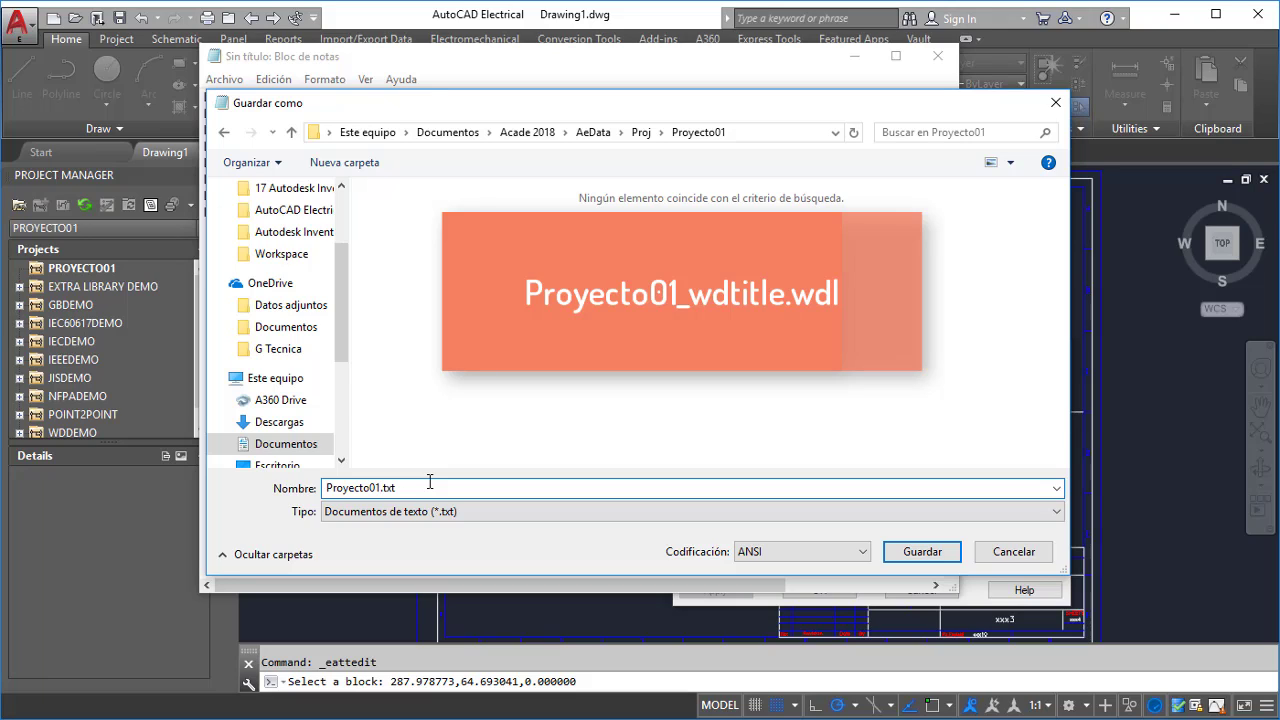
type("_")
type("wdti")
type("tle")
key("Delete")
key("Delete")
key("Delete")
type("w")
type("dl")
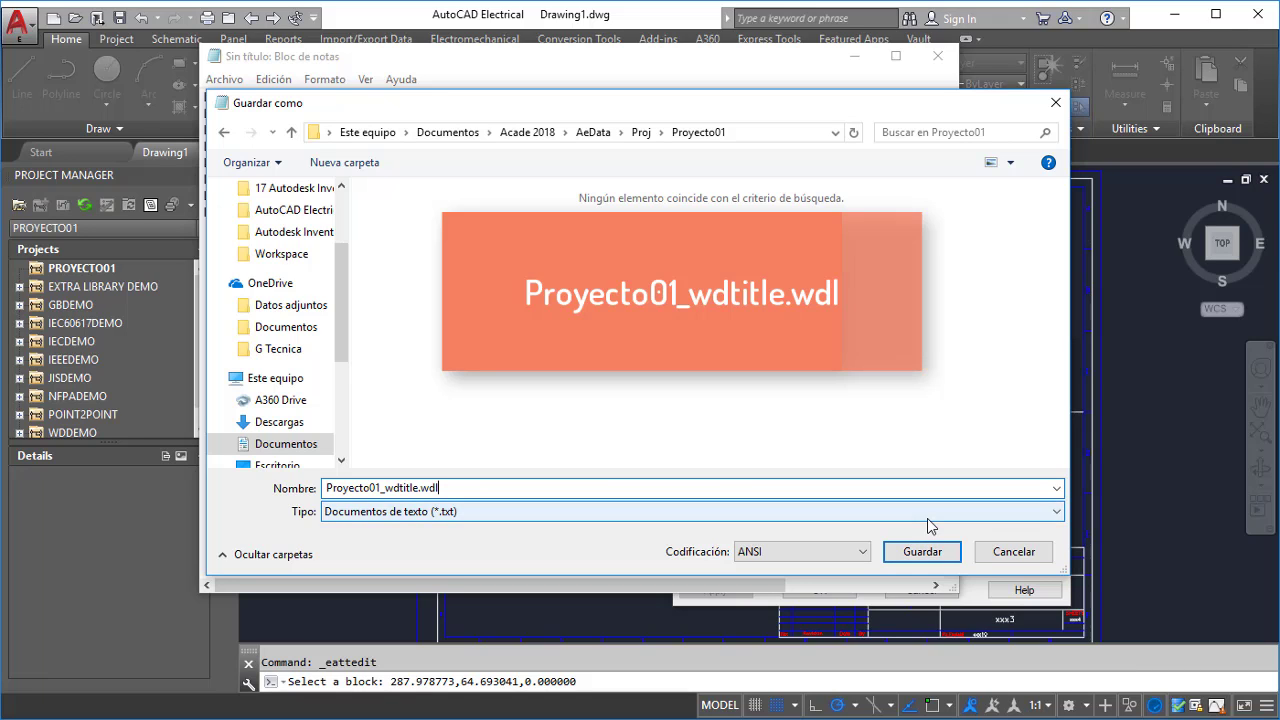
left_click(929, 556)
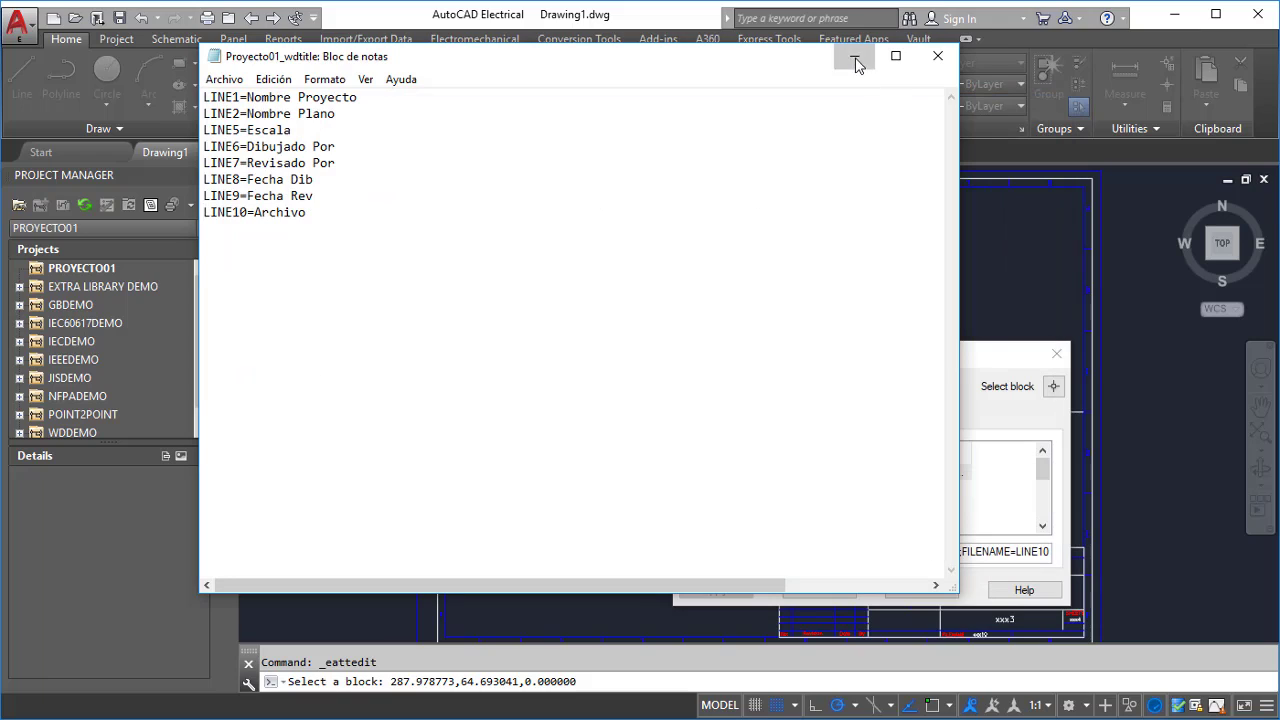
Return to the drawing, close the attribute editor, and open PROYECTO01's project Descriptions
left_click(853, 56)
left_click(935, 591)
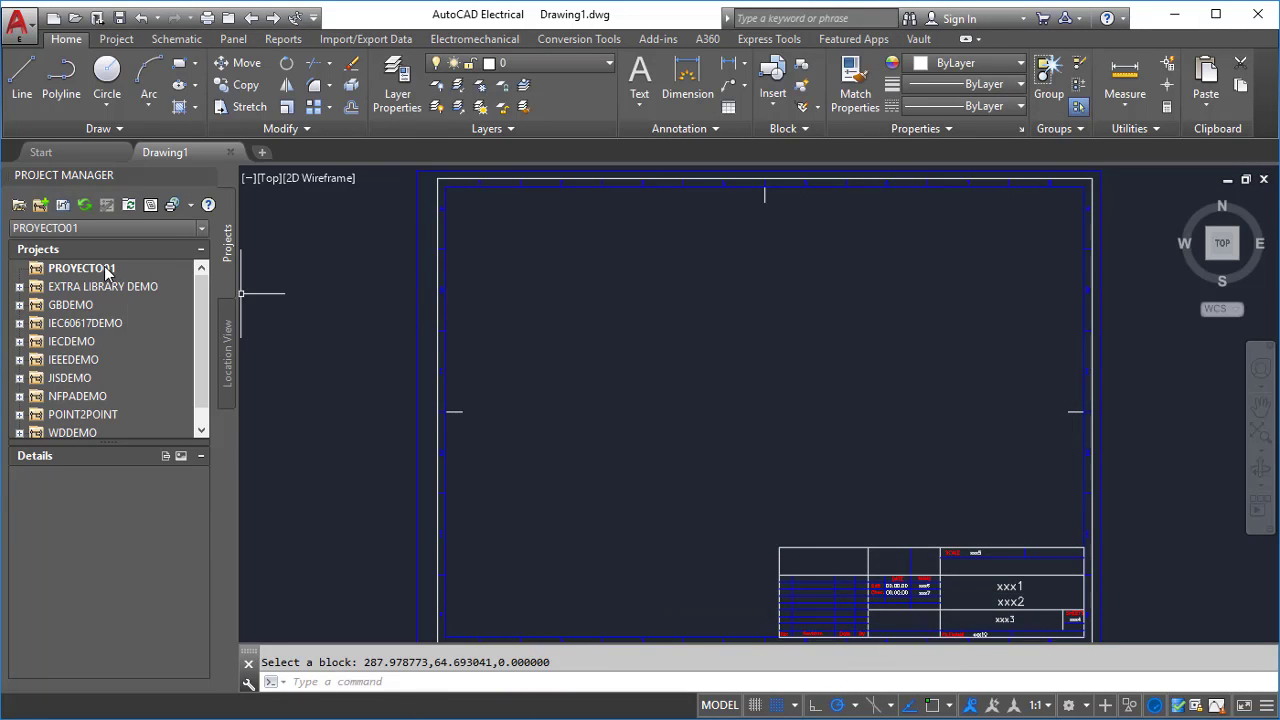
right_click(104, 266)
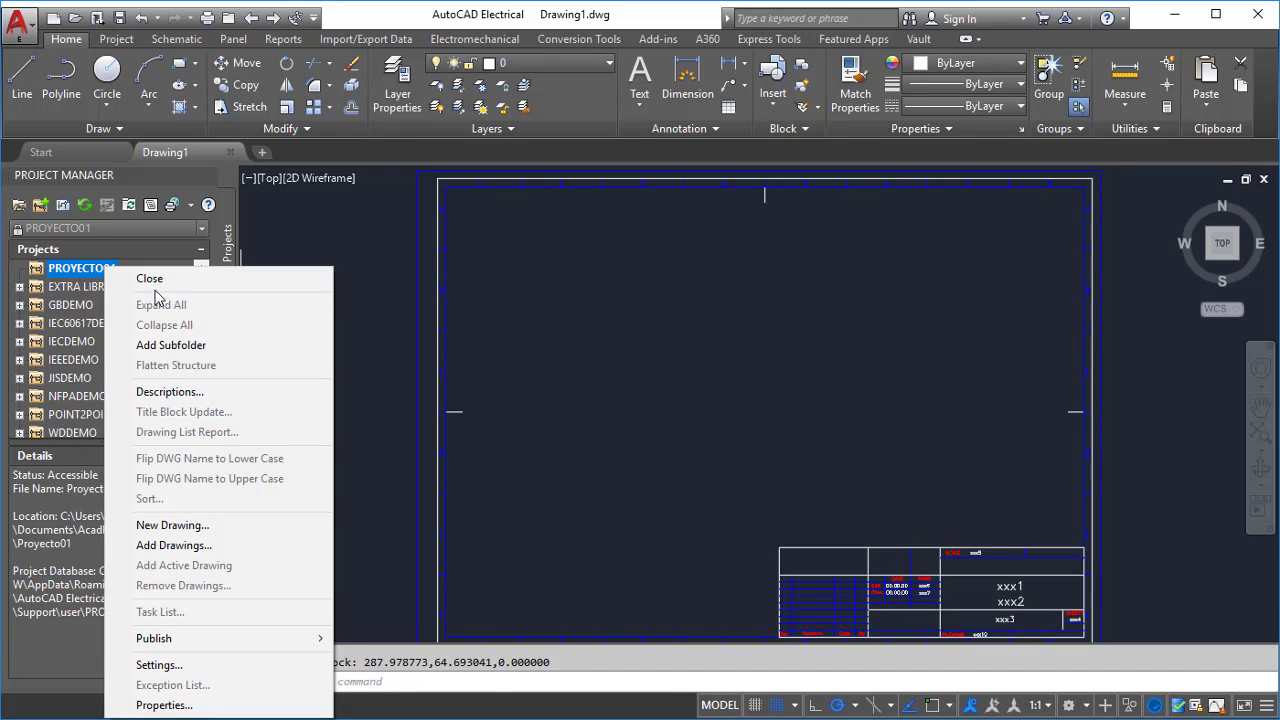
left_click(214, 394)
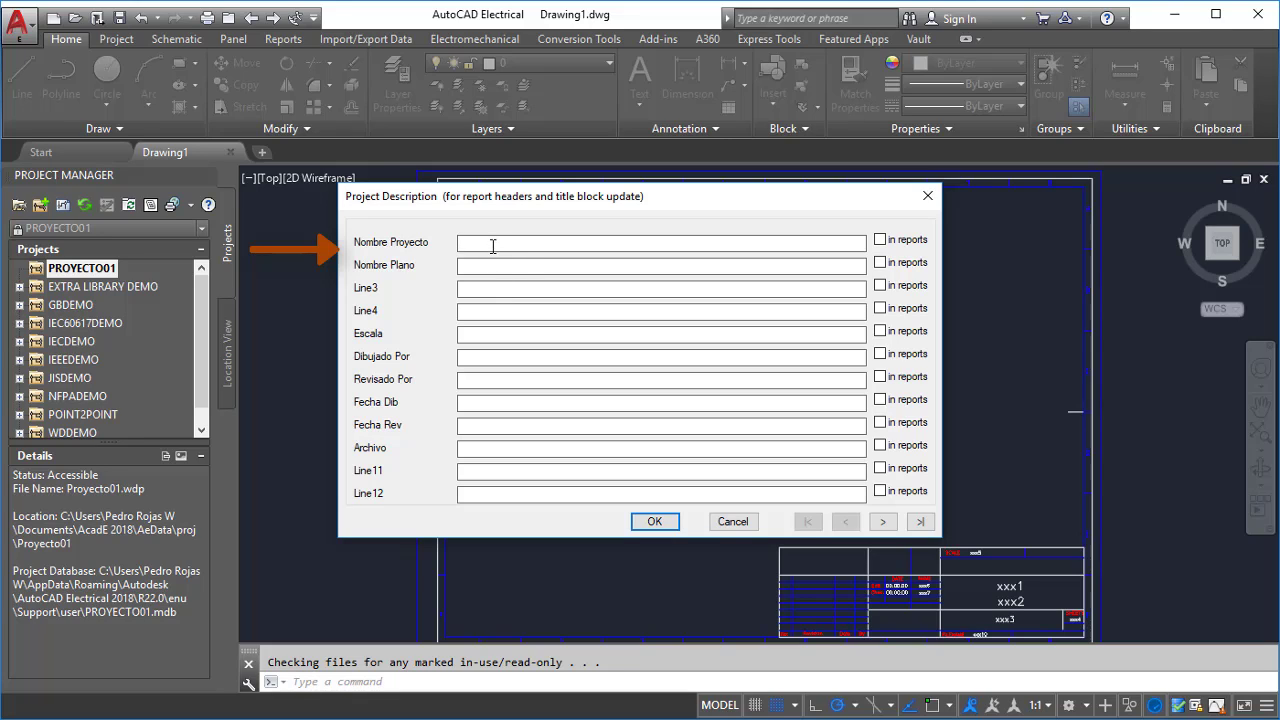
Enter Proyecto 01, Plano 01, 1/50, ABC, XYZ, 12/08/18, 31/08/18 and dibujo01 as descriptions
left_click(492, 246)
type("P")
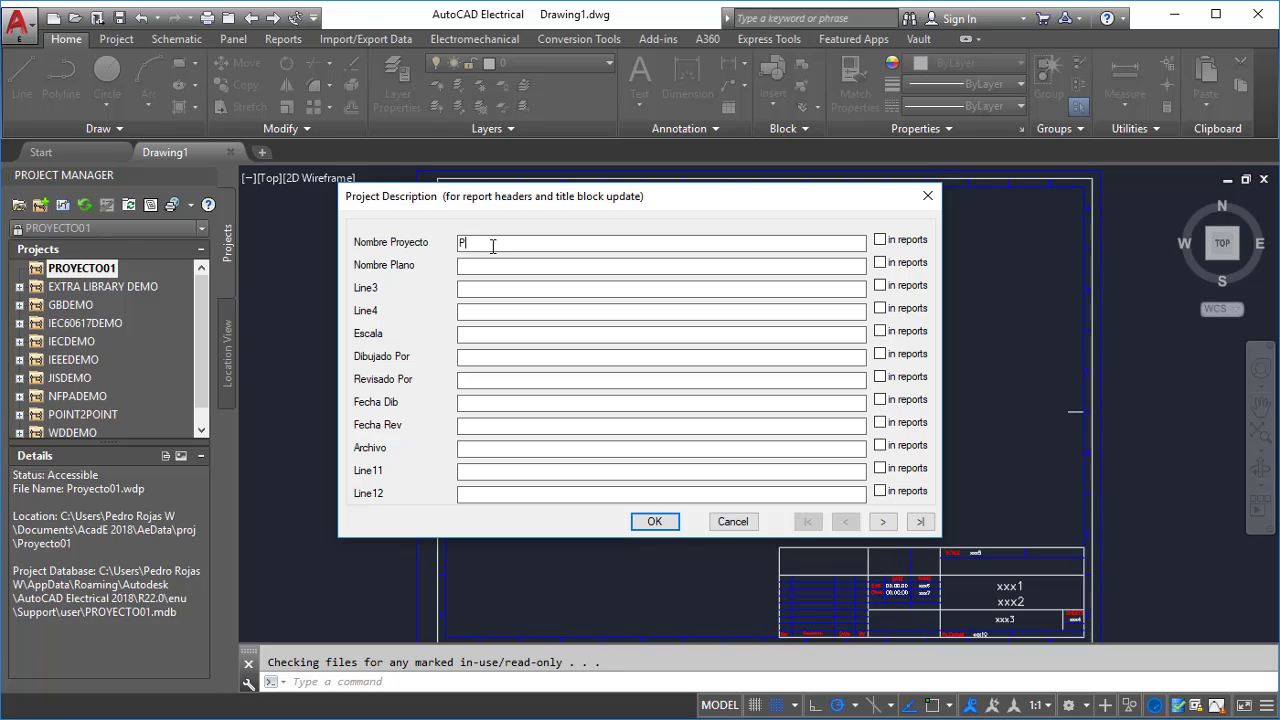
type("royec")
type("to 01")
key("Tab")
type("Plan")
type("o 01")
key("Tab")
type("1")
type("/50")
type("ABC")
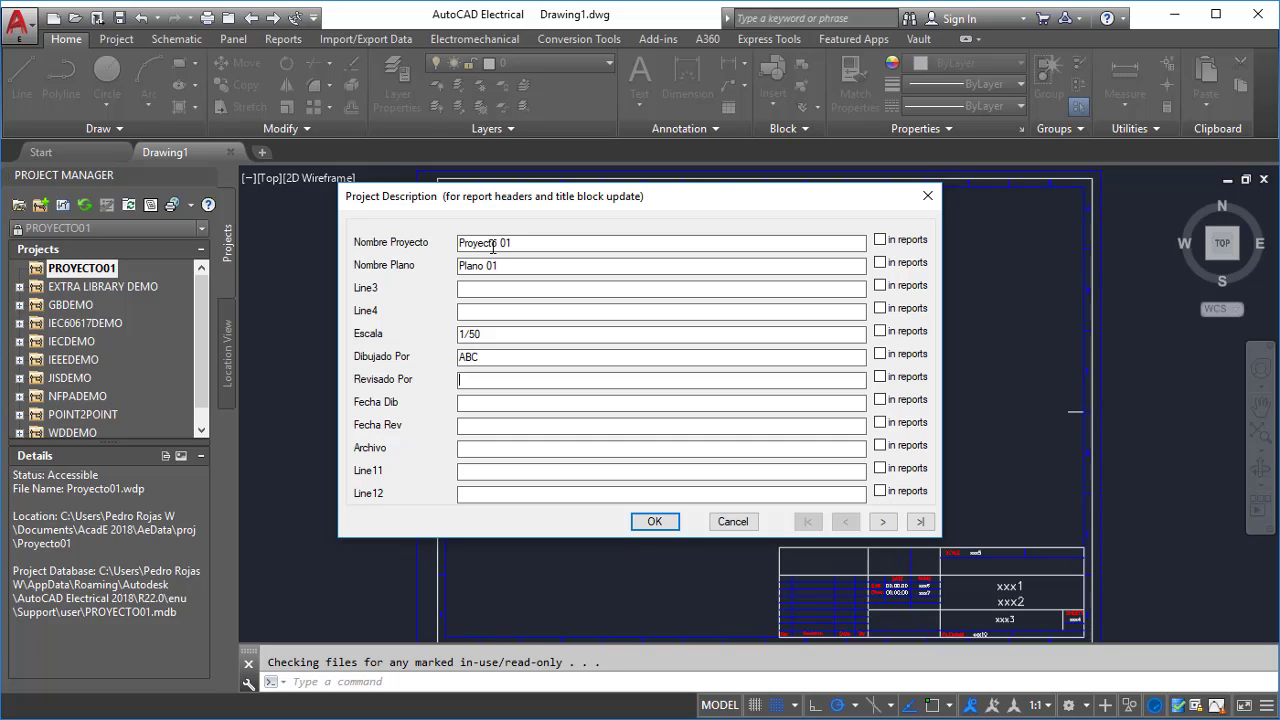
type("XYZ")
key("Tab")
type("12/08")
type("/18")
key("Tab")
type("3")
type("1/08/")
type("18")
type("di")
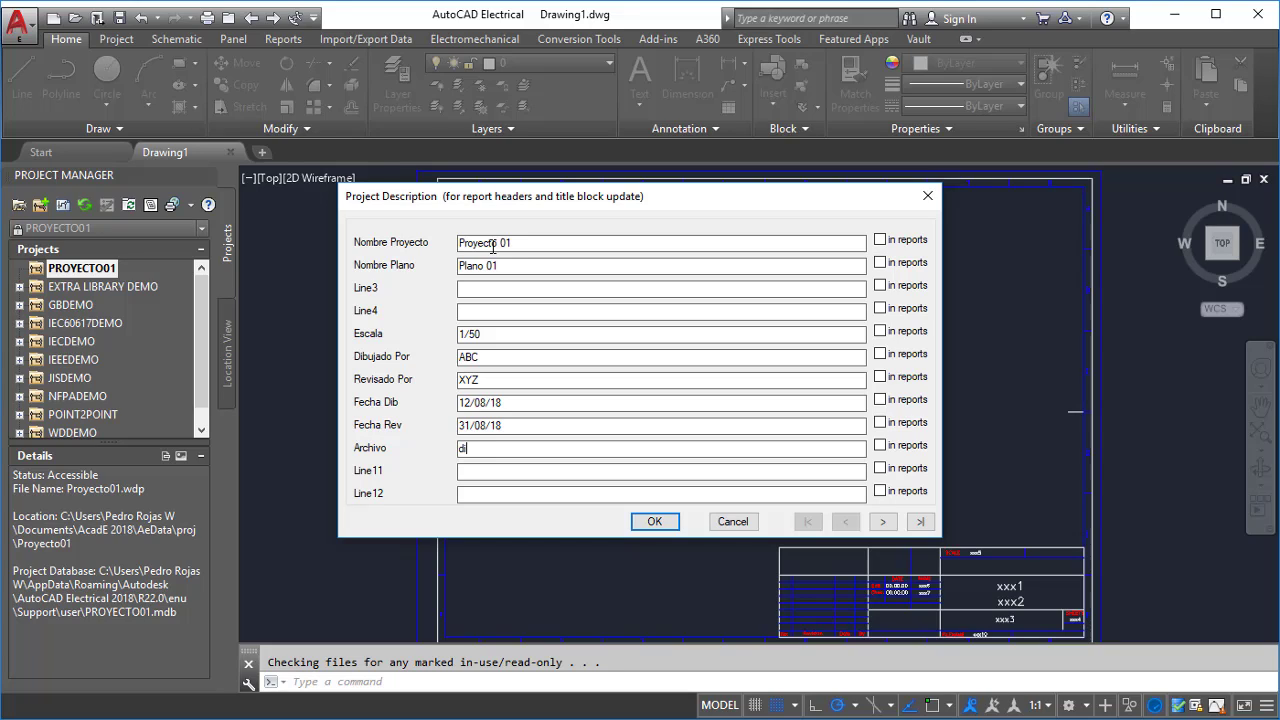
type("bujo")
type("01")
Confirm the descriptions and run Title Block Update with all lines on the active drawing only
left_click(655, 523)
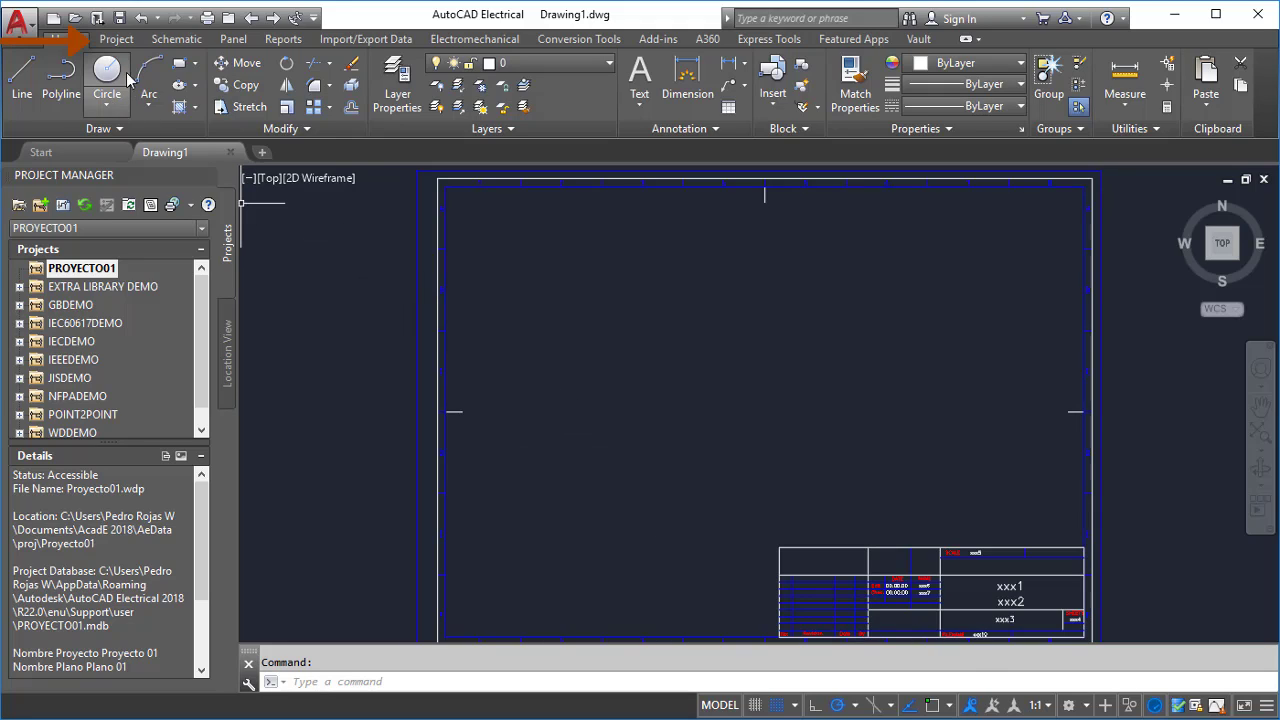
left_click(118, 39)
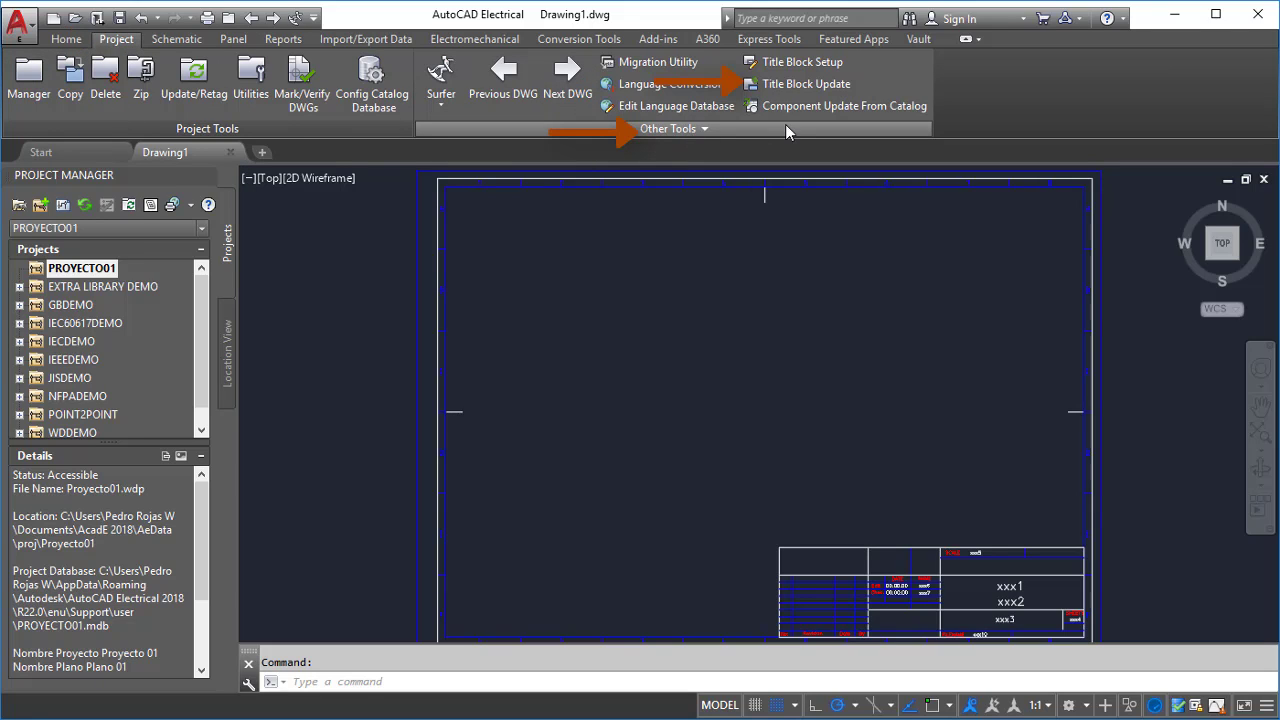
left_click(831, 86)
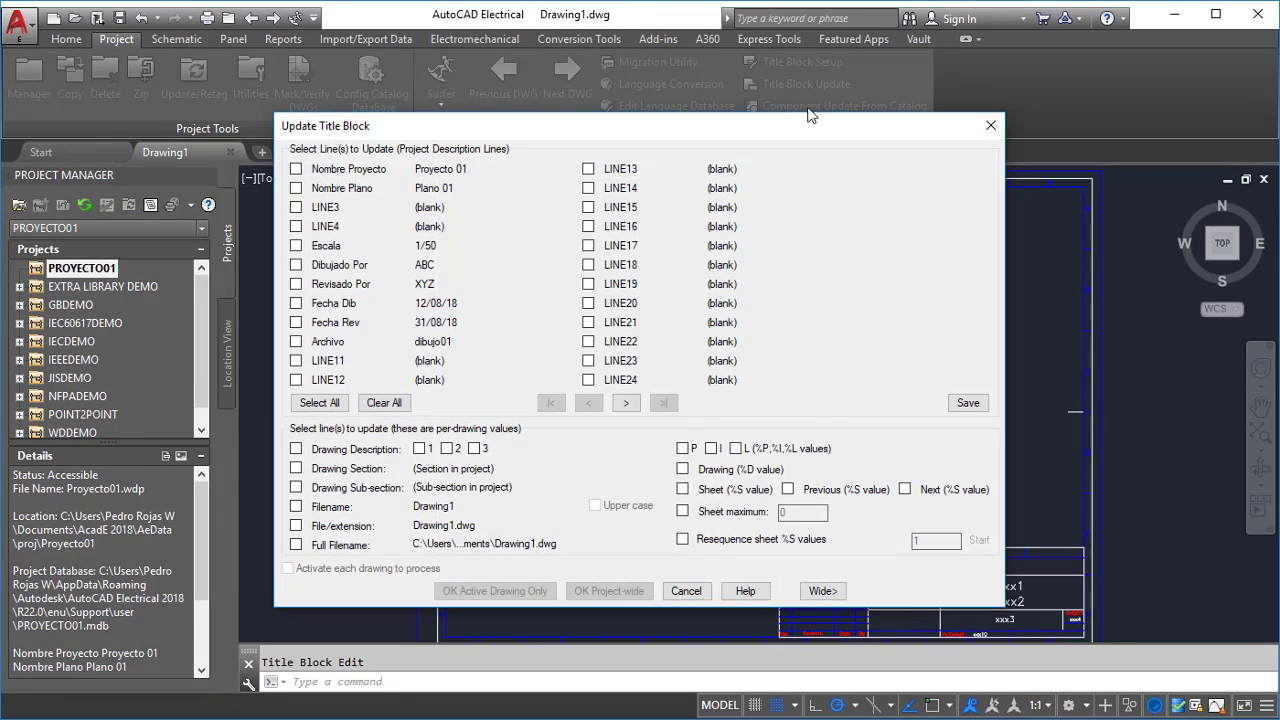
left_click_drag(755, 112, 741, 70)
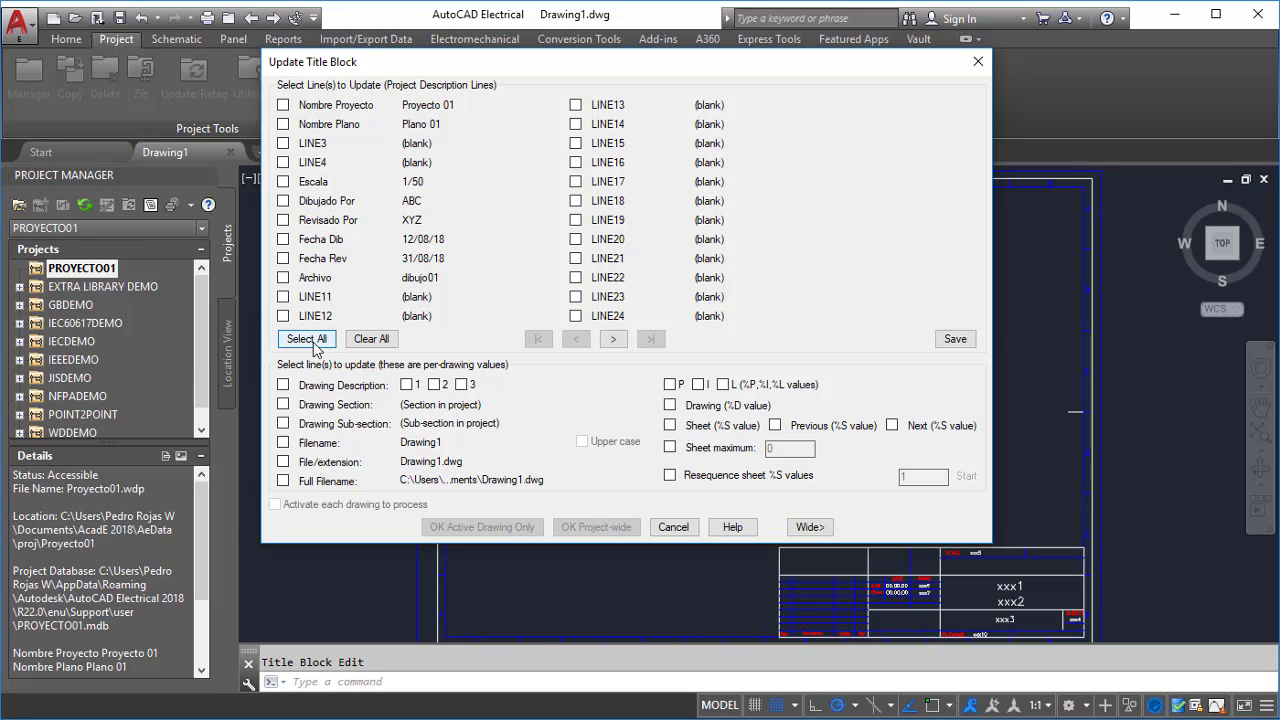
left_click(308, 339)
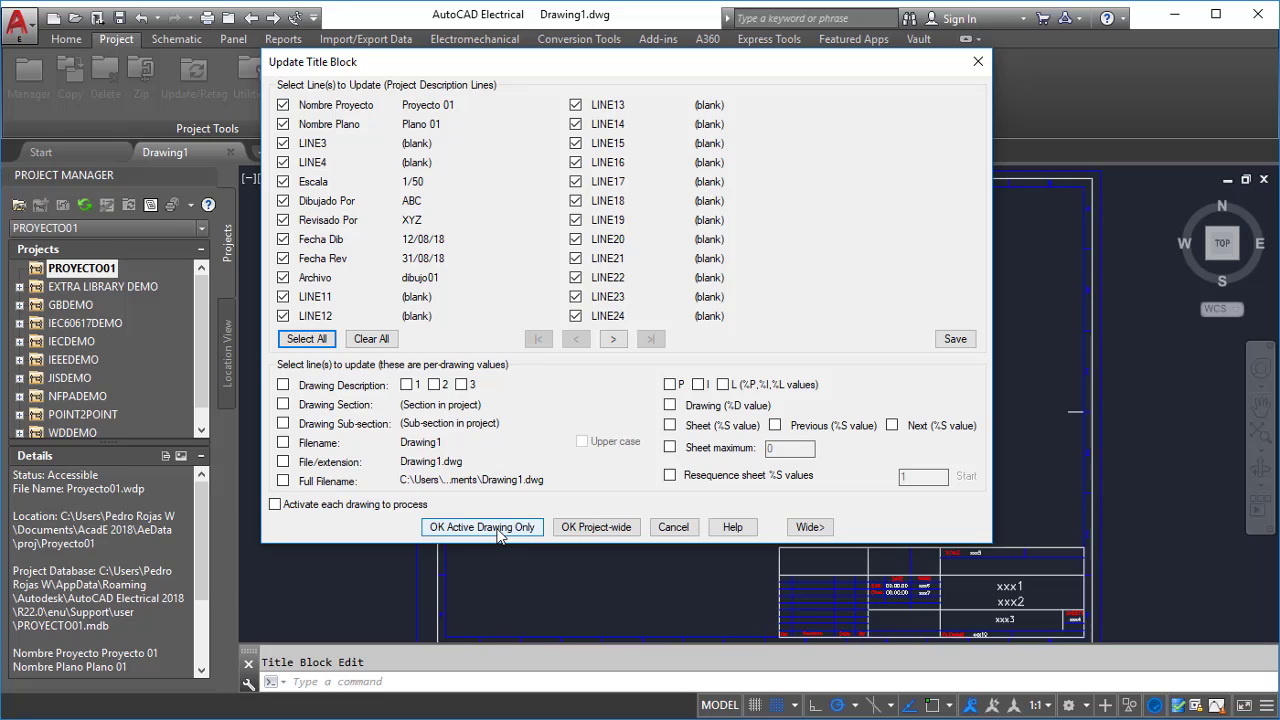
left_click(499, 533)
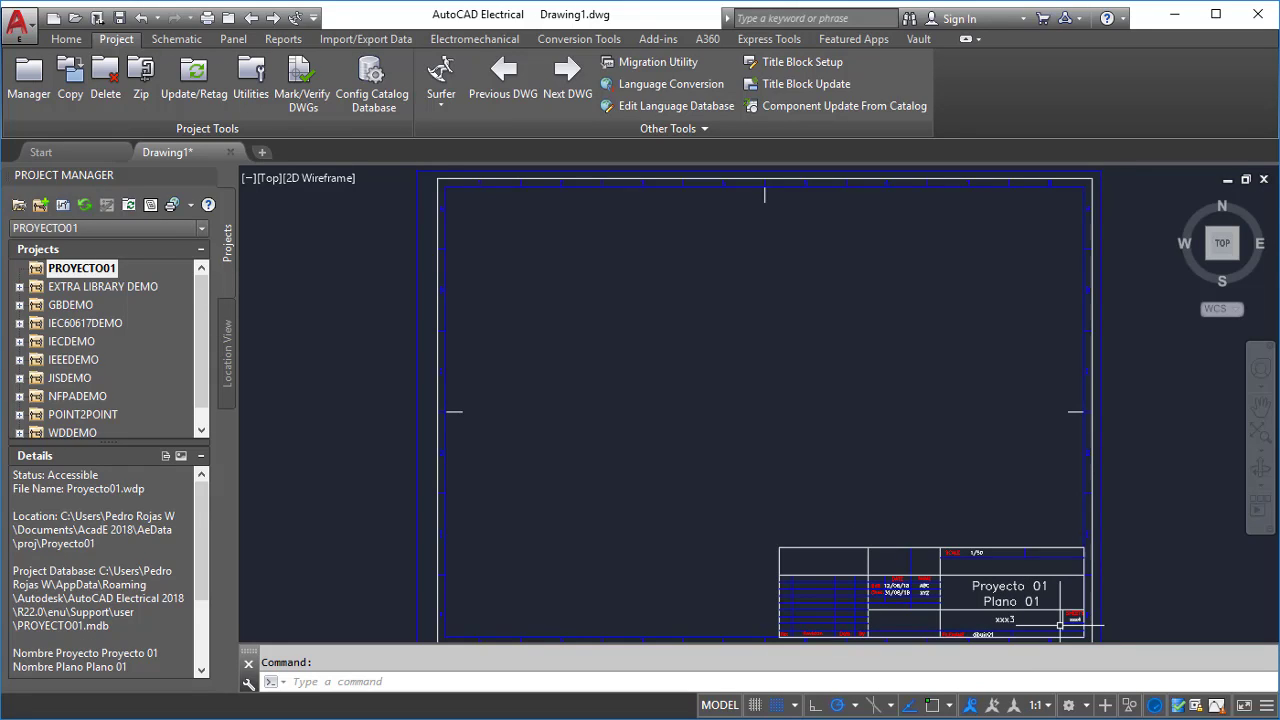
Zoom and pan to the title block to check Proyecto 01, 1/50, dates and dibujo01
scroll(1059, 625, "down", 2)
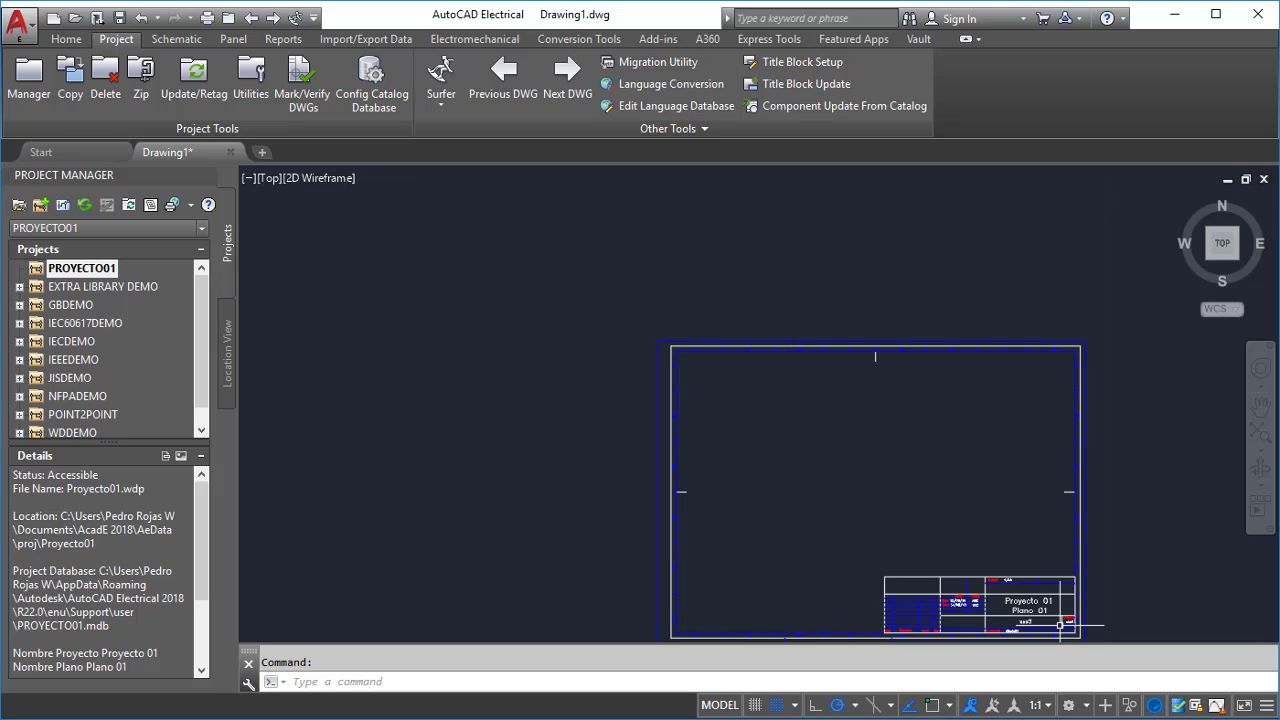
scroll(1059, 625, "up", 2)
scroll(1058, 624, "up", 2)
scroll(1057, 622, "up", 2)
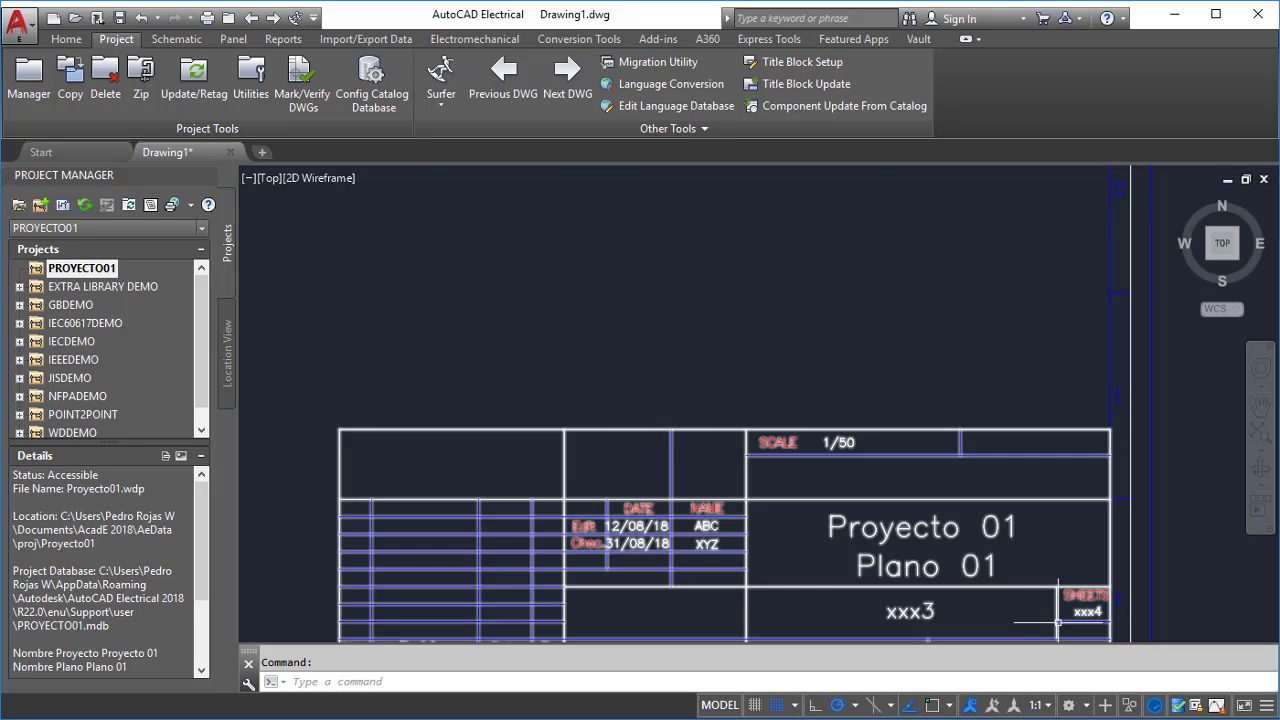
left_click(1261, 408)
left_click_drag(991, 494, 978, 374)
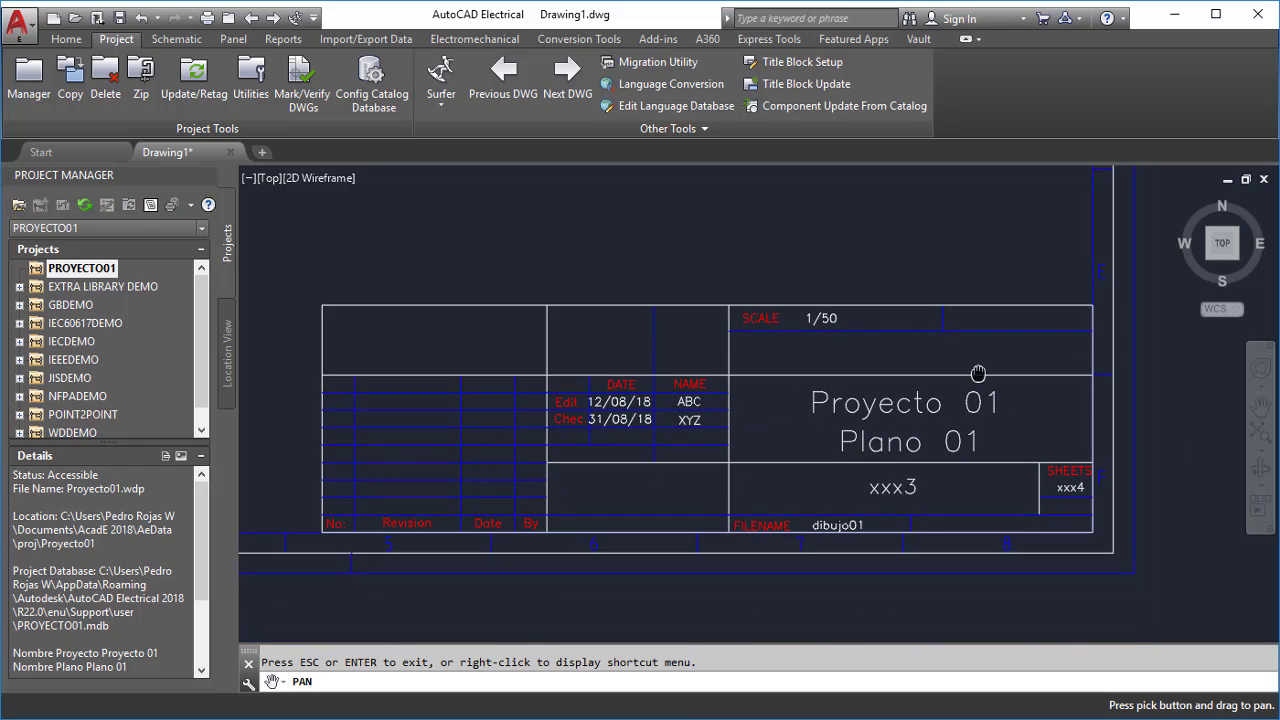
key("Escape")
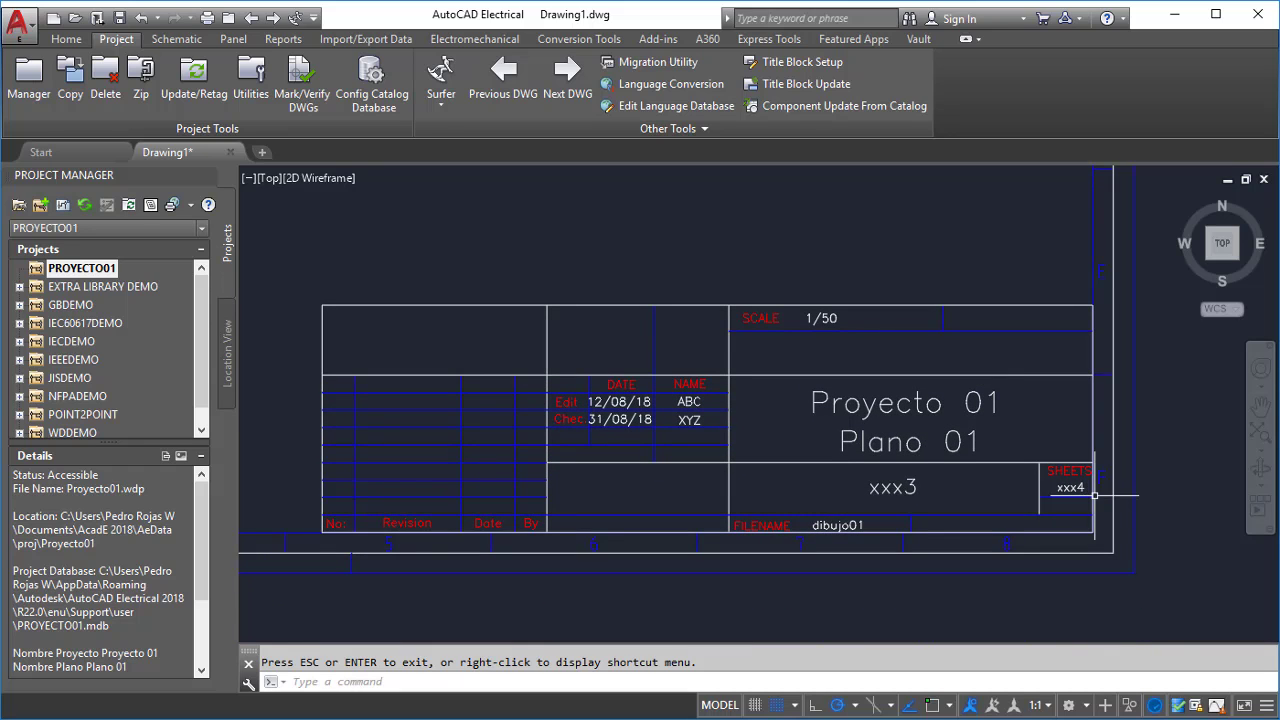